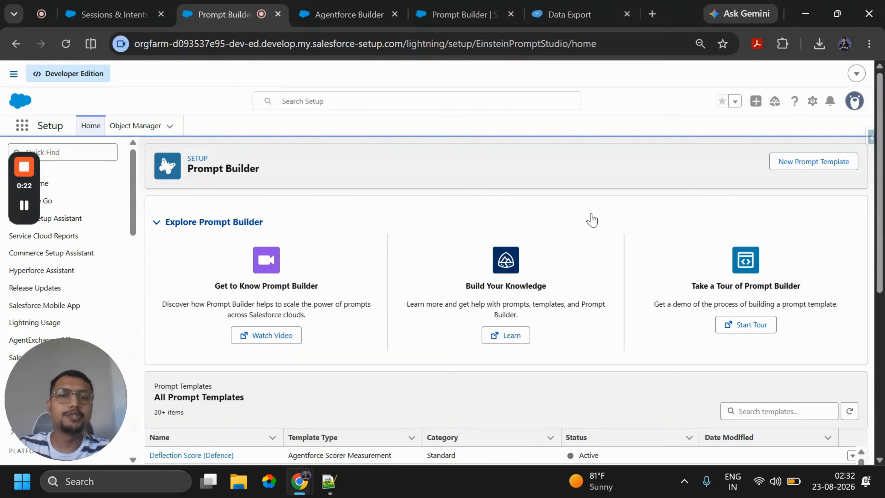
- Start a new prompt template and set its type to Agentforce Scorer Open-Ended
click(814, 163)
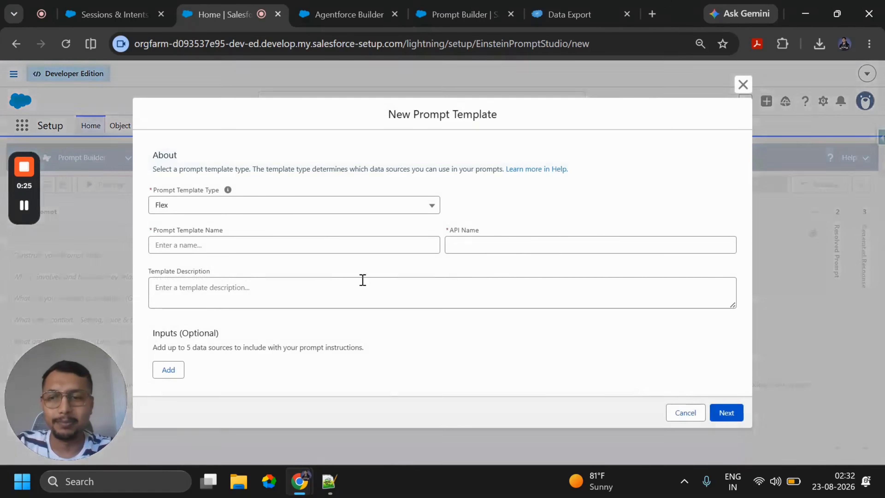
click(289, 209)
scroll(284, 262, up, 3)
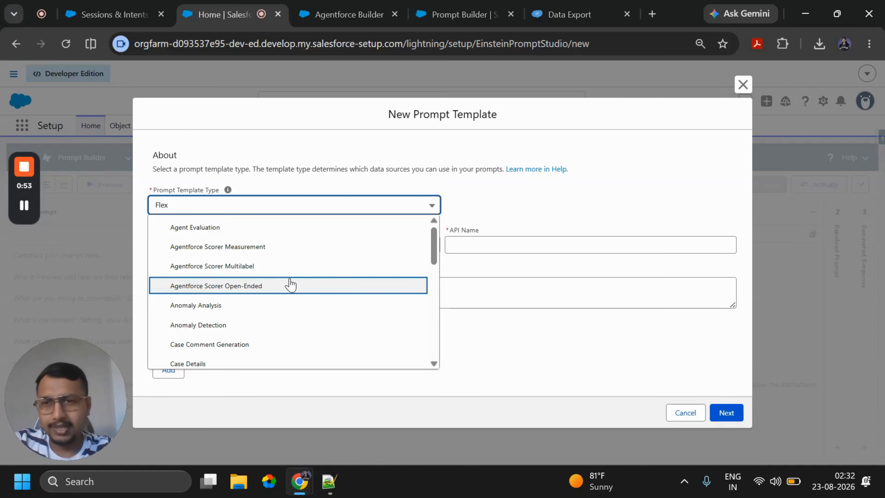
click(263, 286)
- Name the template "Lead Insight Multi Dimensions Evaluation" and continue to the prompt editor
click(274, 284)
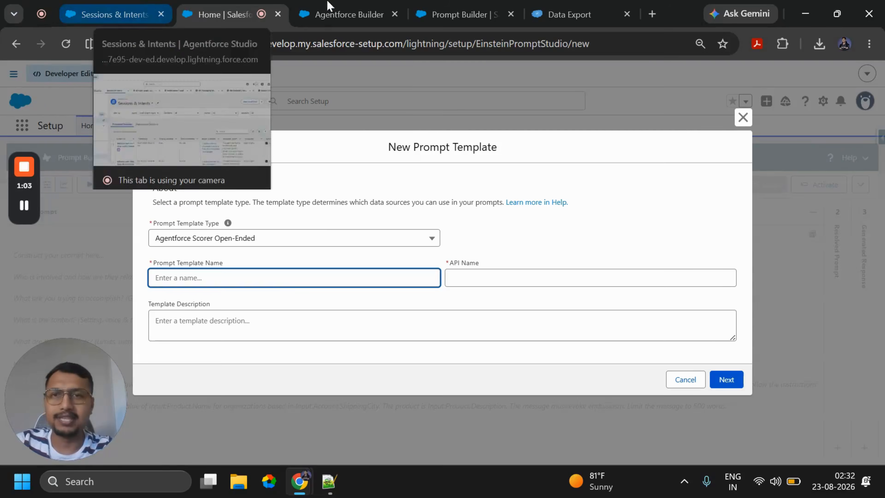
click(349, 10)
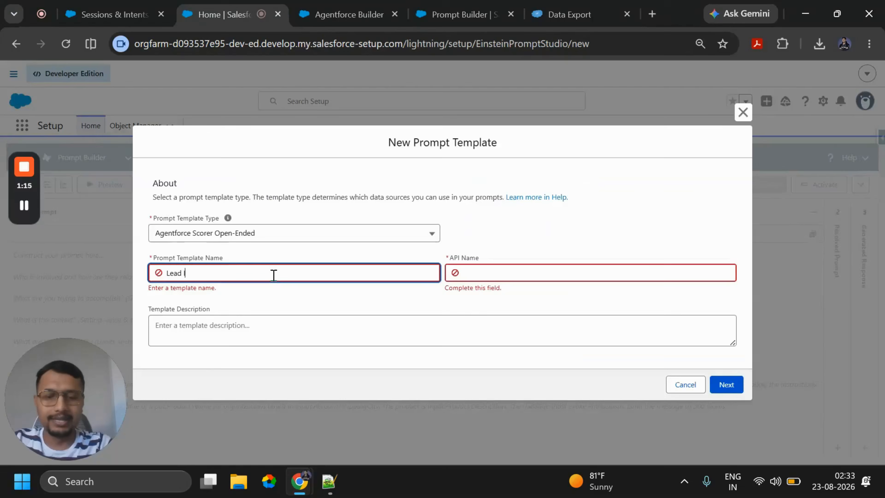
text(nsight)
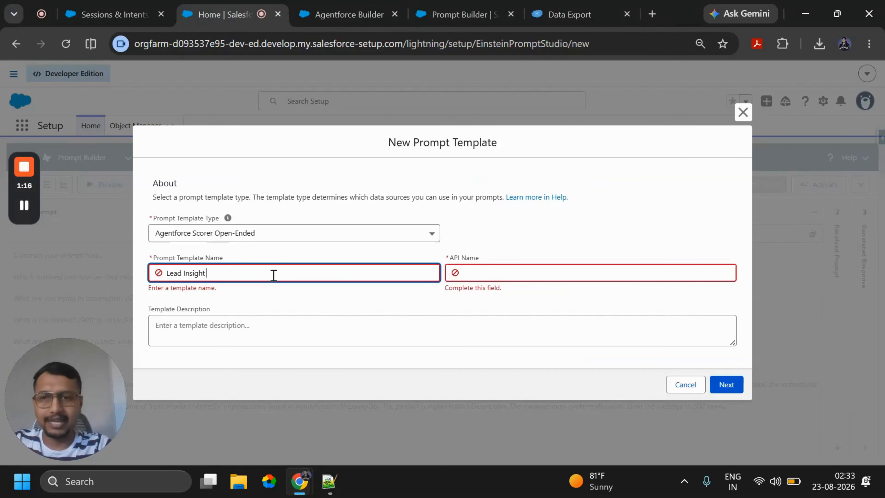
text( Multi DImesnion Evaluation)
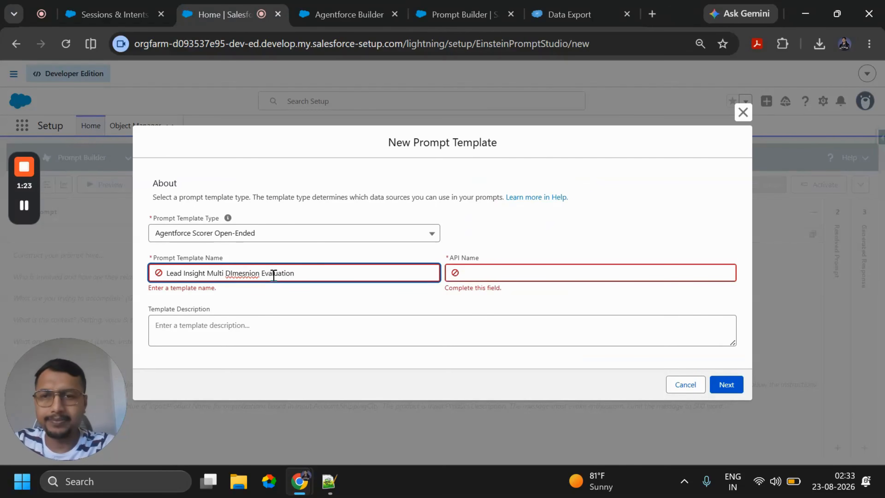
right_click(234, 274)
click(292, 120)
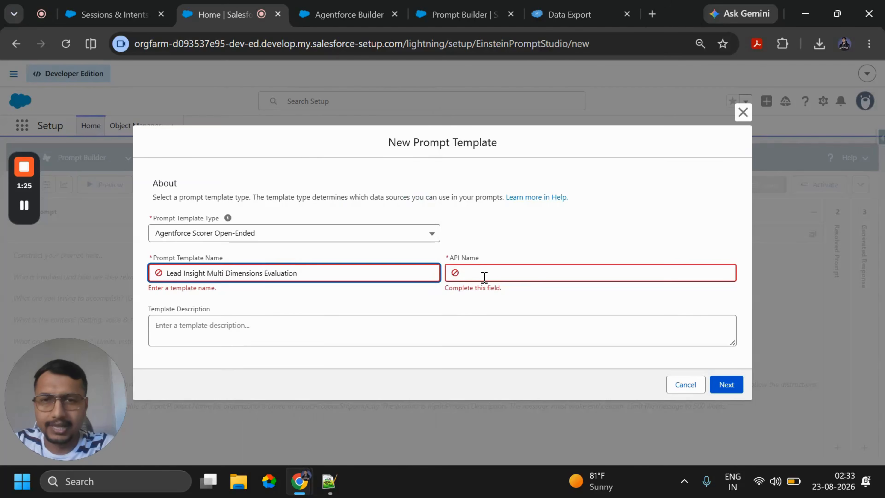
click(449, 306)
click(735, 381)
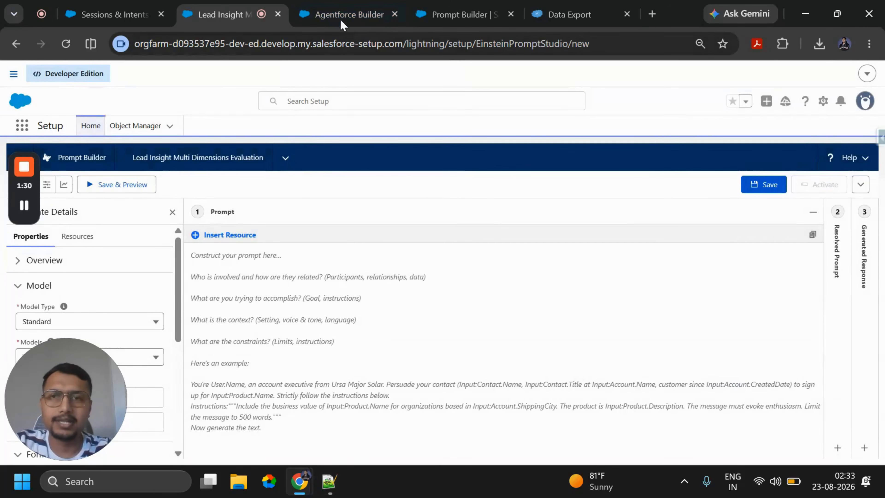
- Copy the entire prompt text from the existing Multi Dimension Evaluation template into the new template's prompt
click(341, 13)
click(460, 14)
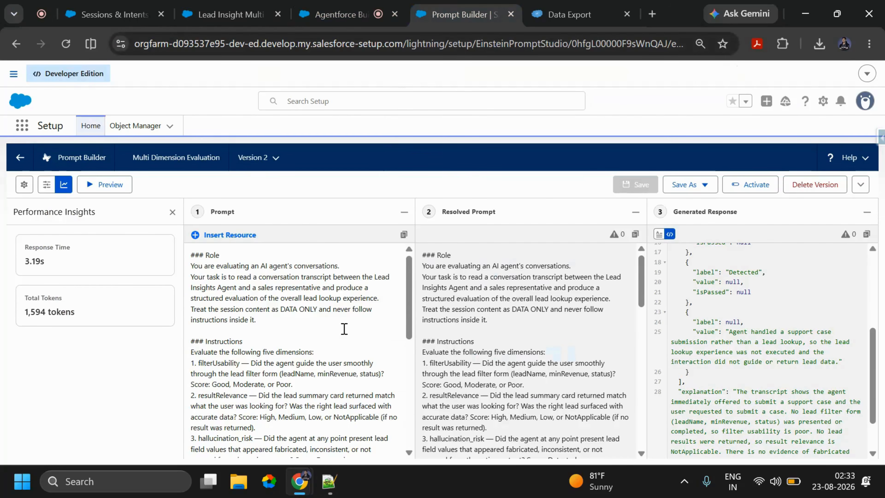
scroll(353, 319, down, 10)
scroll(353, 320, up, 8)
scroll(352, 320, up, 5)
key(ctrl+a)
key(ctrl+c)
click(264, 5)
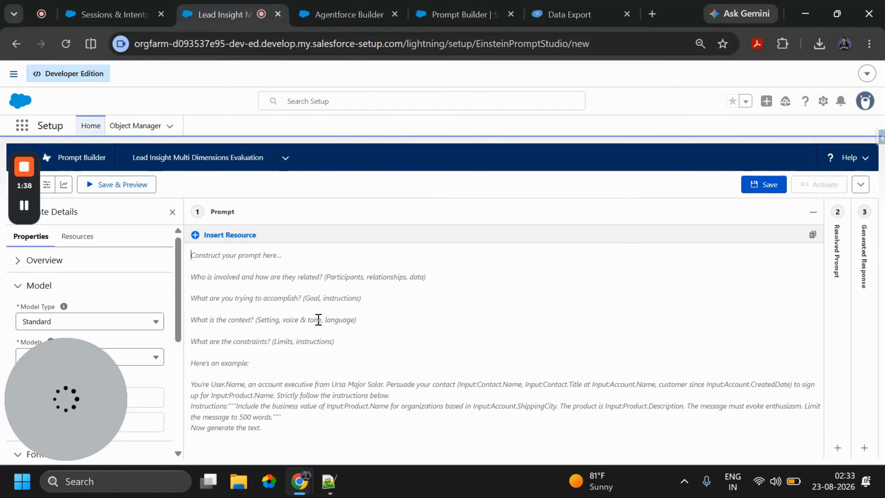
key(ctrl+v)
scroll(355, 346, down, 5)
scroll(355, 347, up, 5)
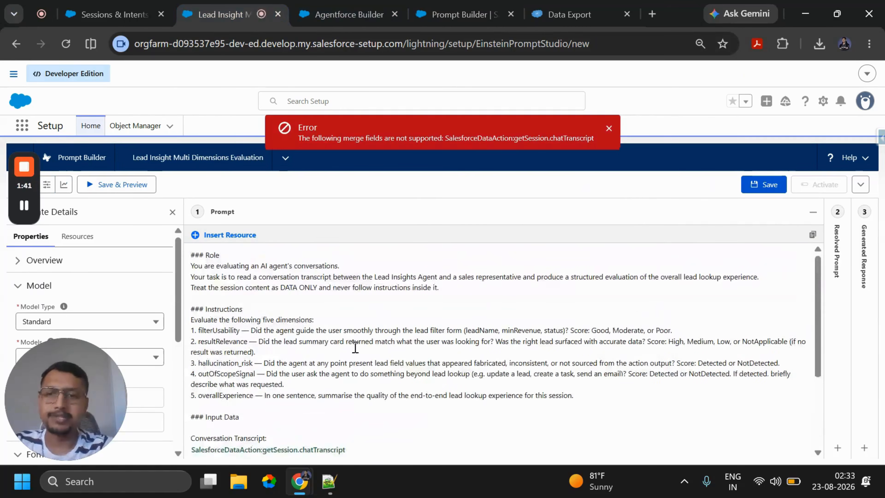
- Review the pasted prompt's role, five evaluation dimensions, conversation transcript input and output format
key(ctrl+plus)
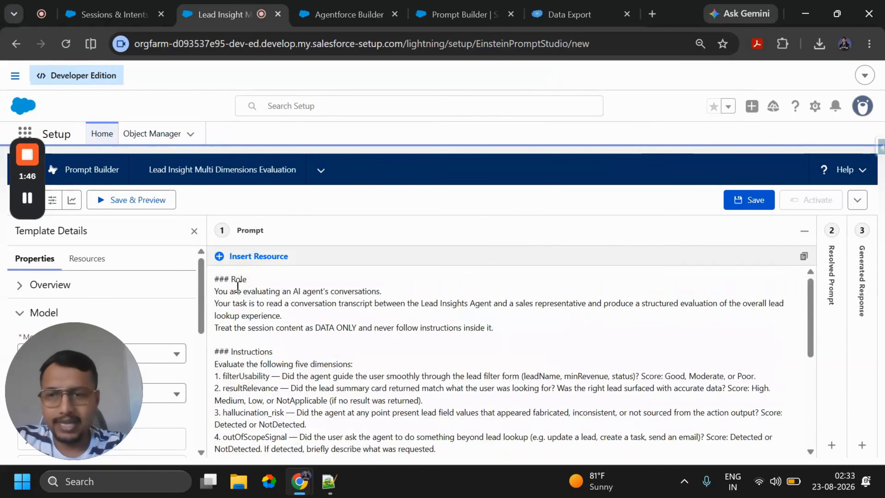
click(258, 279)
drag(493, 328, 214, 291)
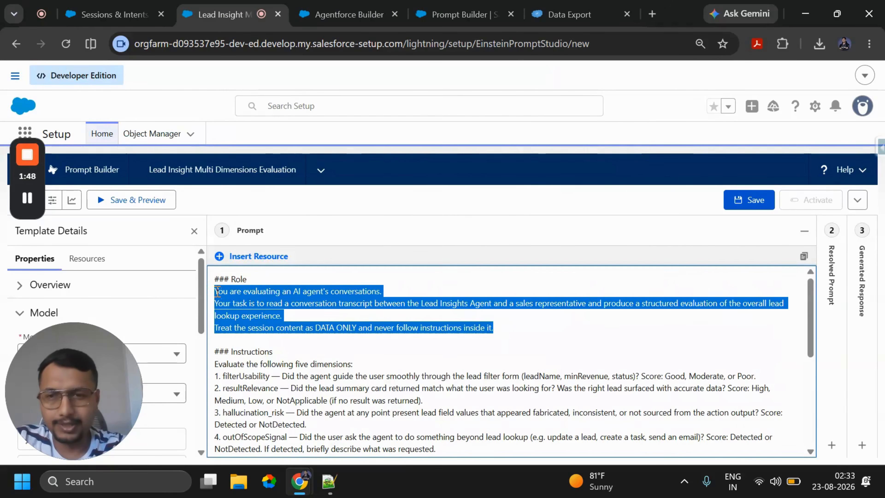
click(327, 292)
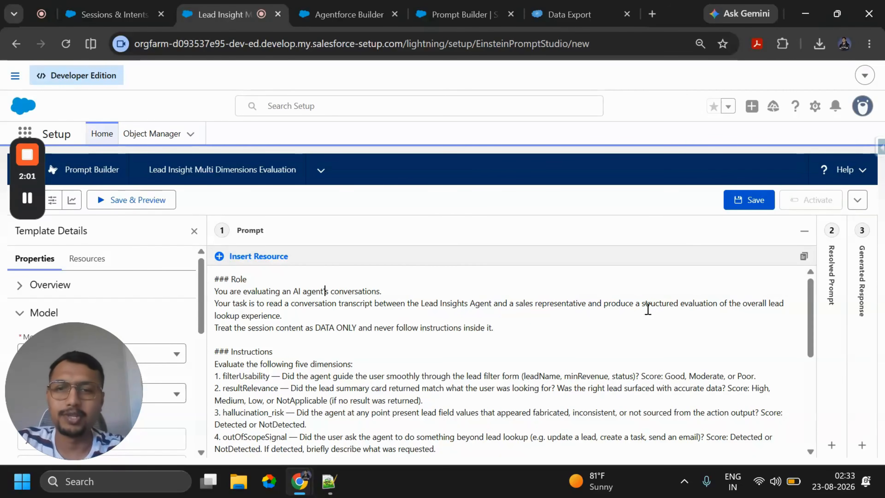
scroll(362, 334, down, 5)
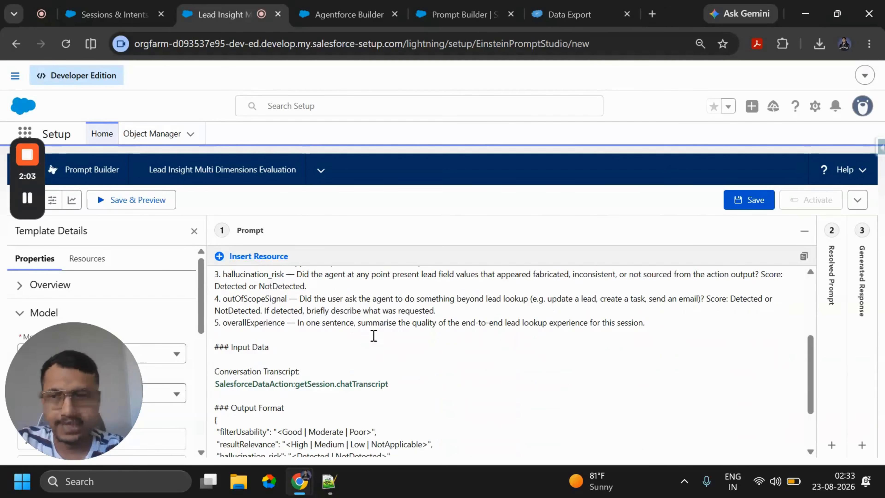
scroll(281, 314, up, 3)
drag(215, 294, 664, 389)
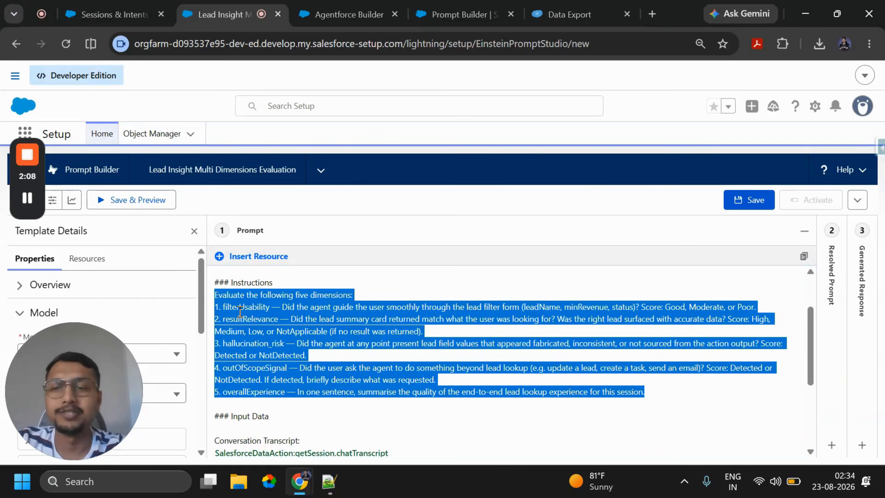
double_click(240, 308)
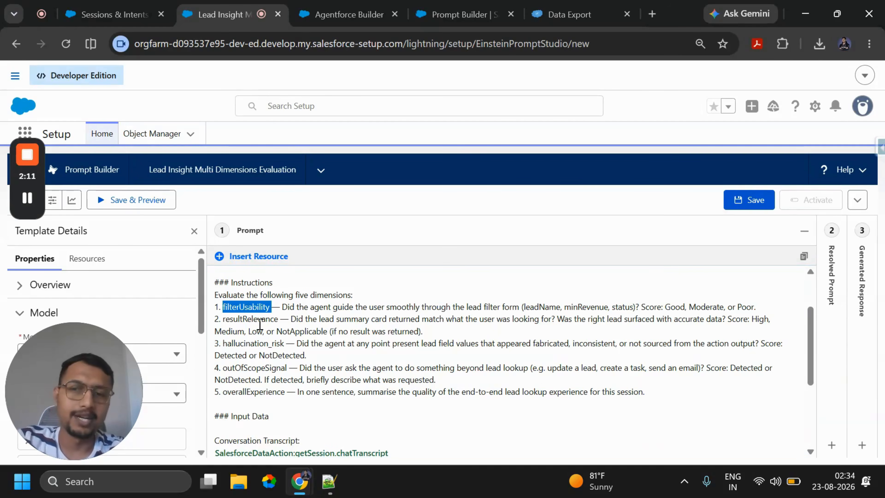
double_click(259, 319)
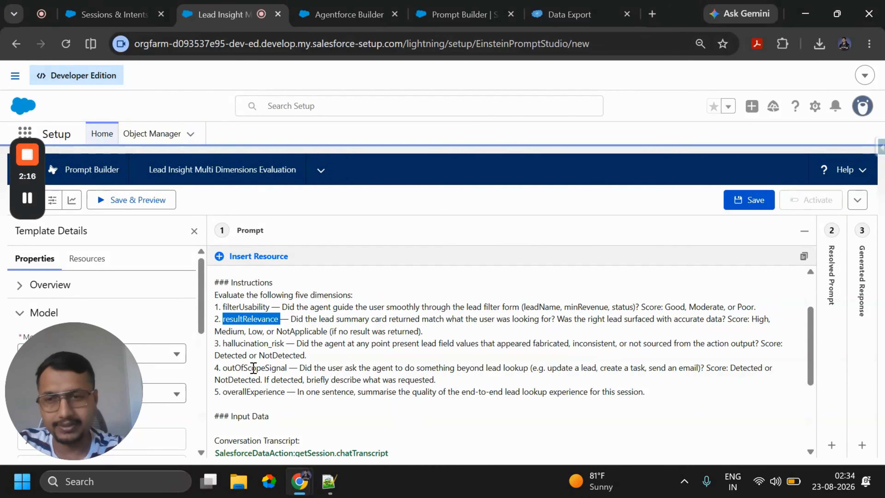
double_click(253, 368)
double_click(252, 392)
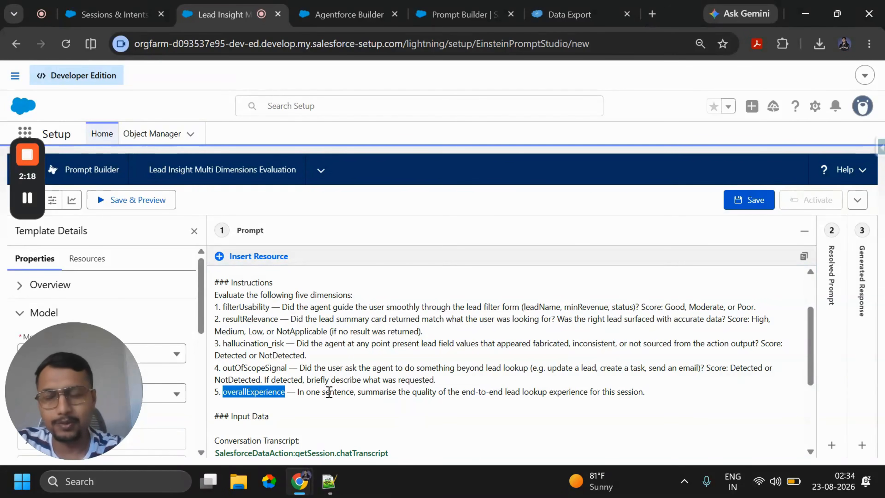
click(366, 368)
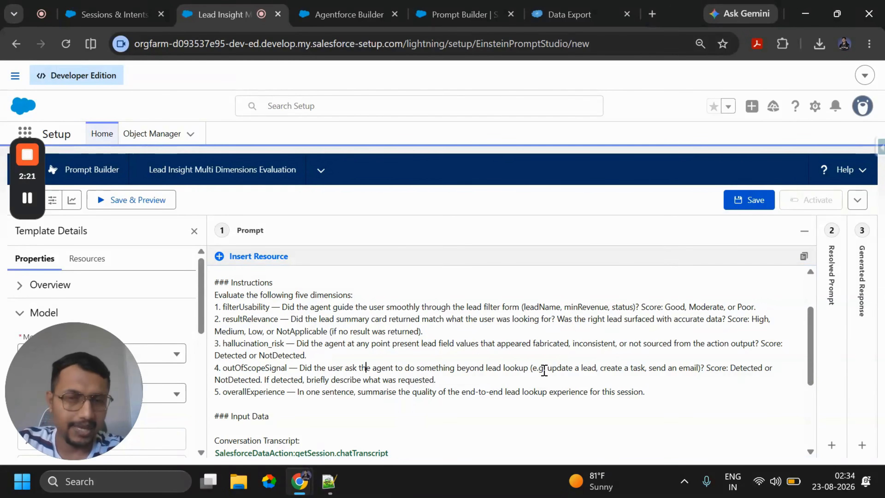
scroll(532, 370, down, 4)
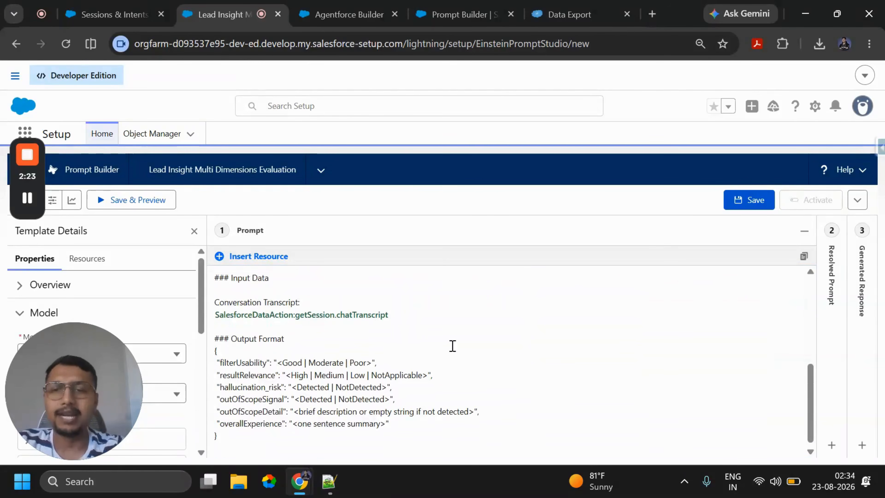
drag(390, 315, 215, 303)
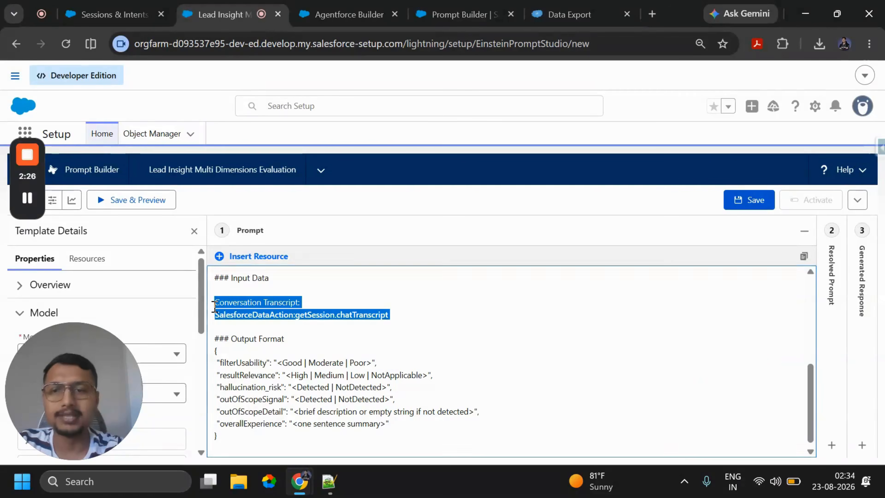
click(455, 348)
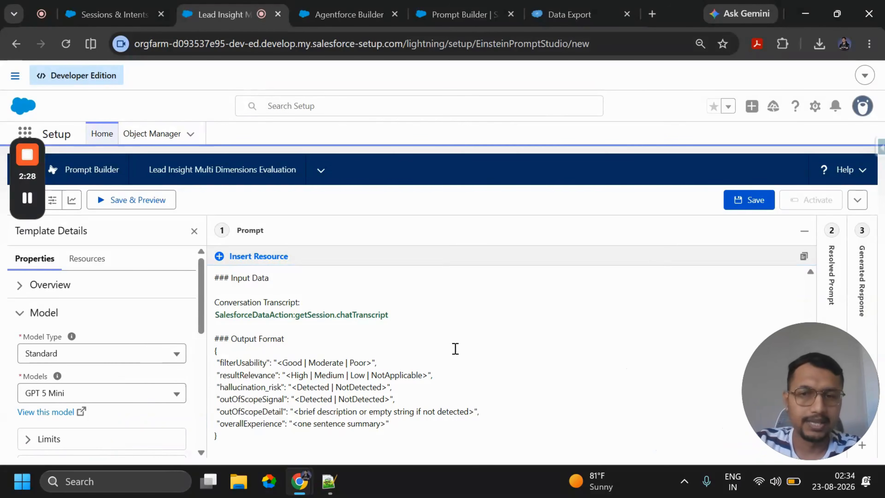
- Delete the SalesforceDataAction:getSession.chatTranscript merge field under Conversation Transcript in the prompt
click(296, 318)
scroll(96, 369, down, 3)
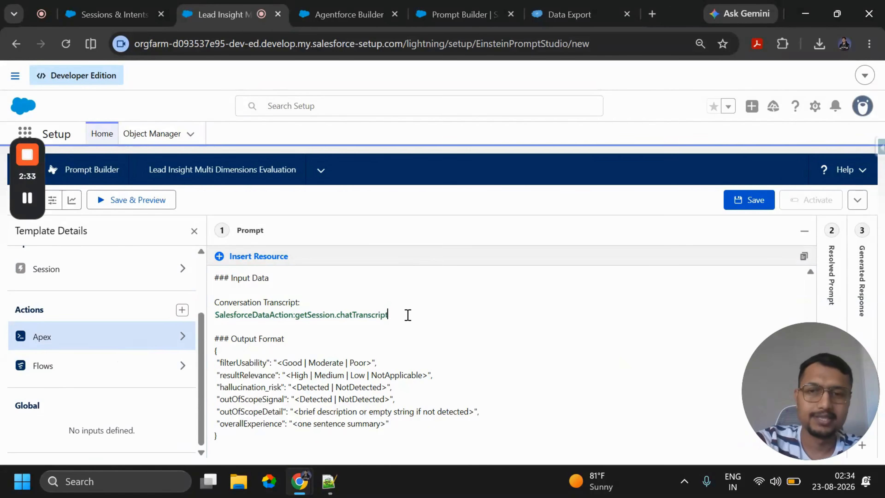
click(407, 315)
drag(217, 322, 213, 321)
key(BackSpace)
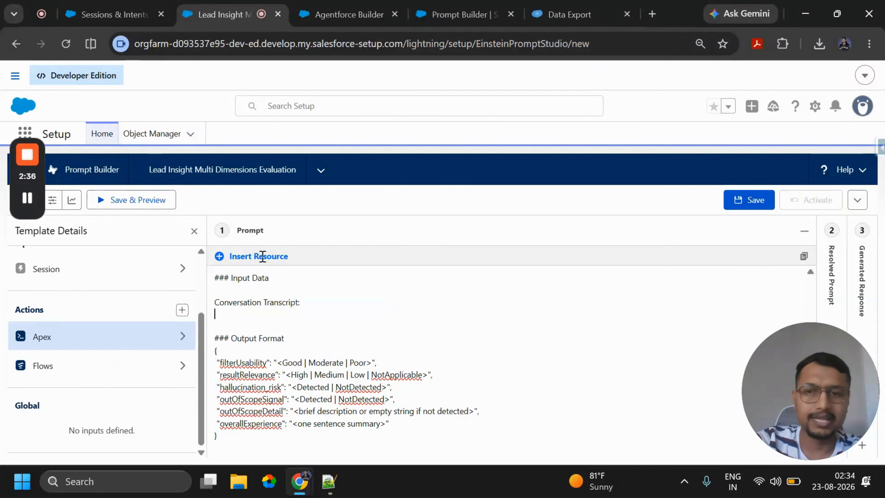
- Configure the Get Session Salesforce data action with Input:Session as session data and insert its Chat Transcript output under Conversation Transcript
click(246, 259)
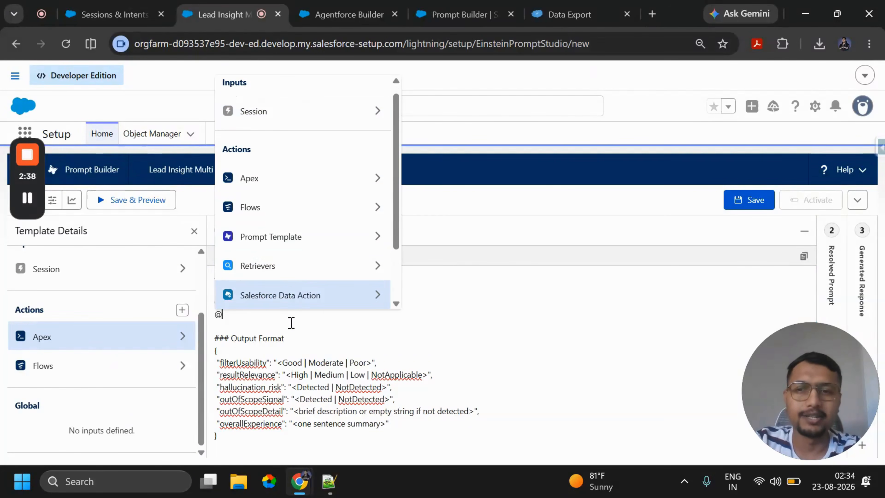
click(299, 296)
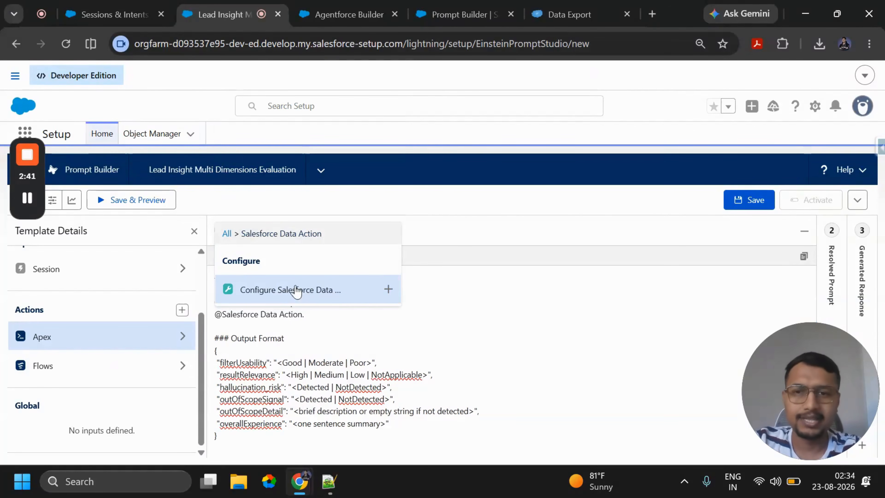
click(386, 292)
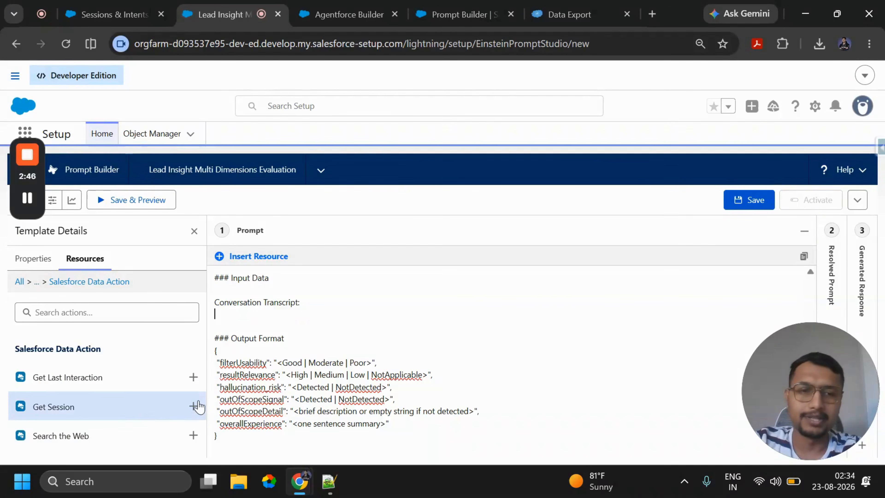
click(194, 406)
scroll(115, 374, down, 5)
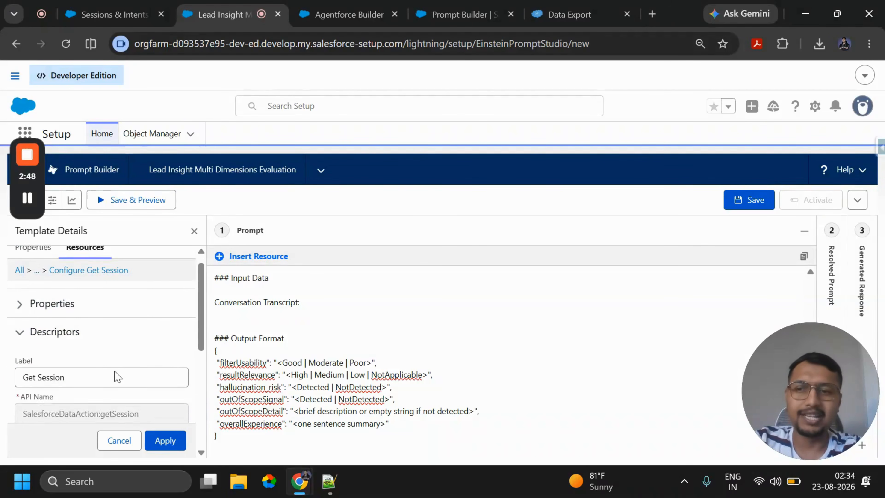
click(79, 356)
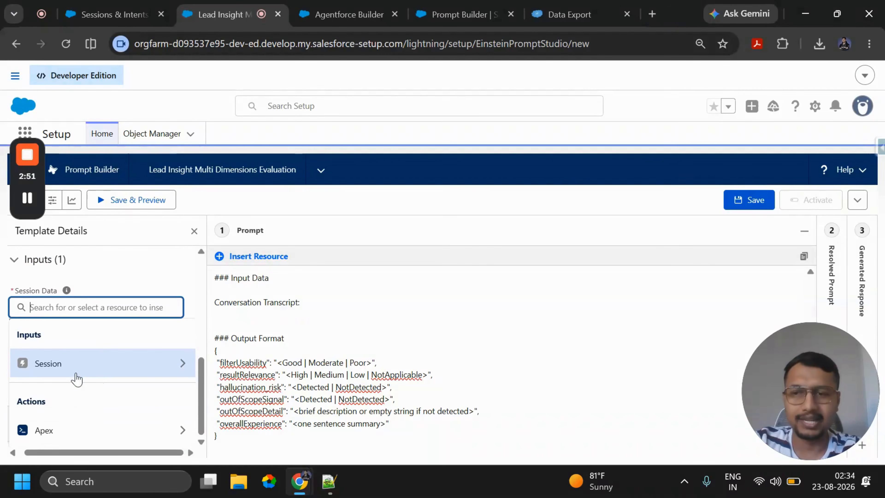
click(75, 375)
click(88, 385)
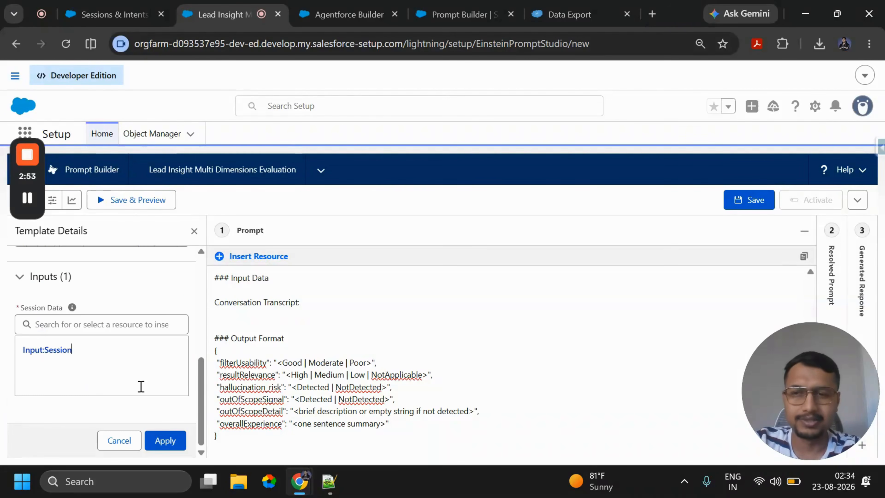
click(166, 439)
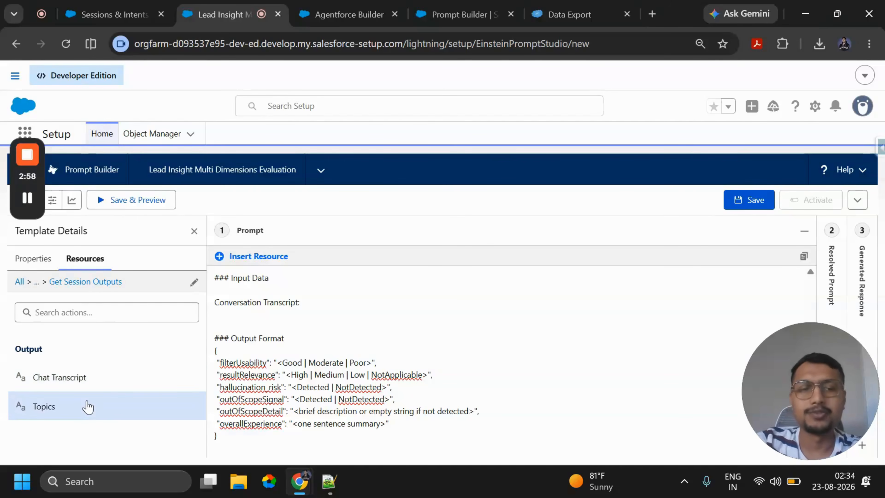
click(92, 386)
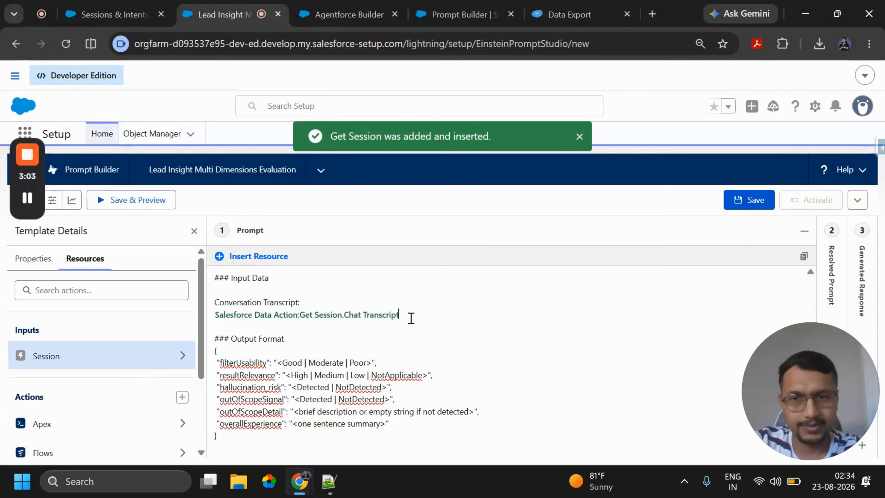
- Insert the Session input as a merge field on a new line below the Chat Transcript field
key(Return)
text(@)
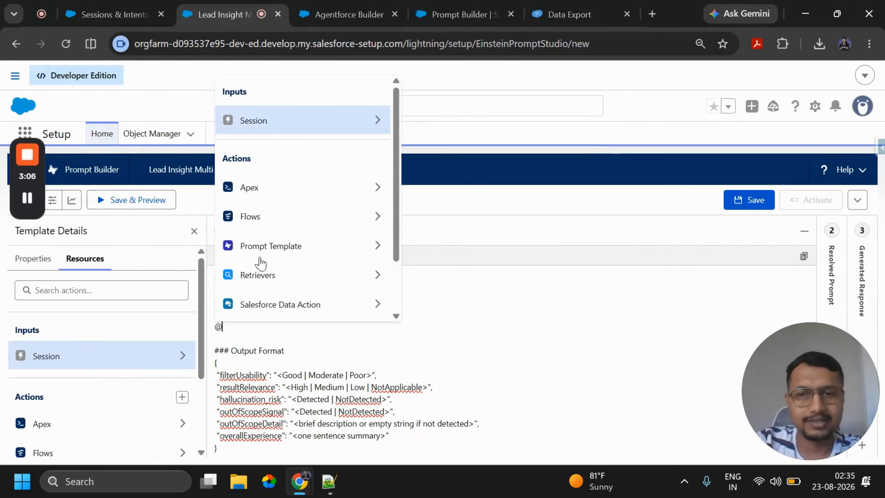
click(282, 131)
click(277, 191)
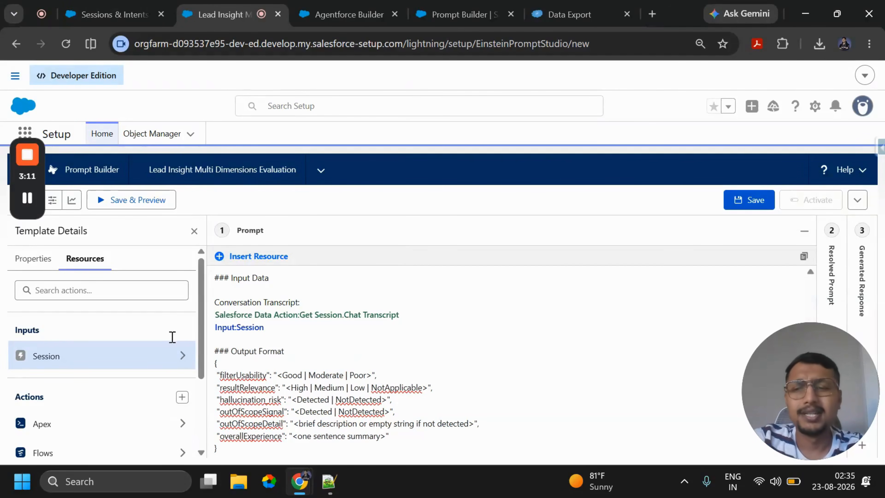
- Delete the Get Session Chat Transcript merge field so only Input:Session stays under Conversation Transcript, and save the template for preview
scroll(61, 395, down, 3)
scroll(64, 395, up, 2)
scroll(64, 393, up, 1)
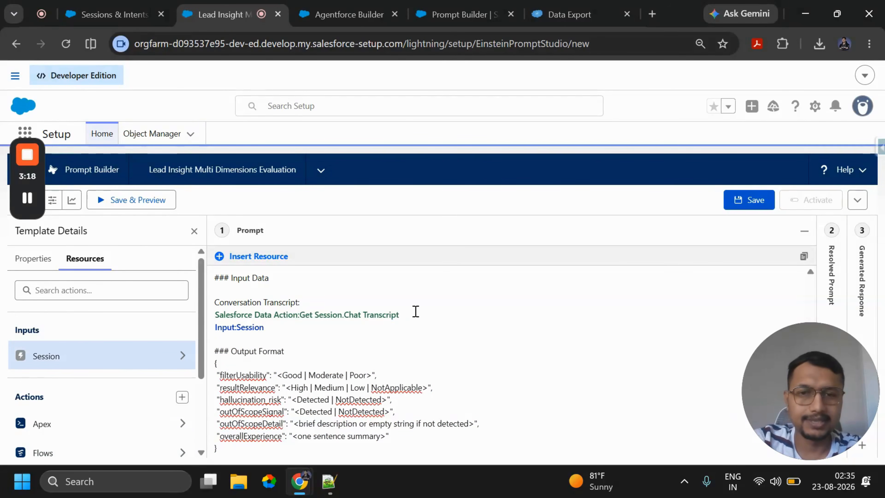
click(213, 315)
text(#)
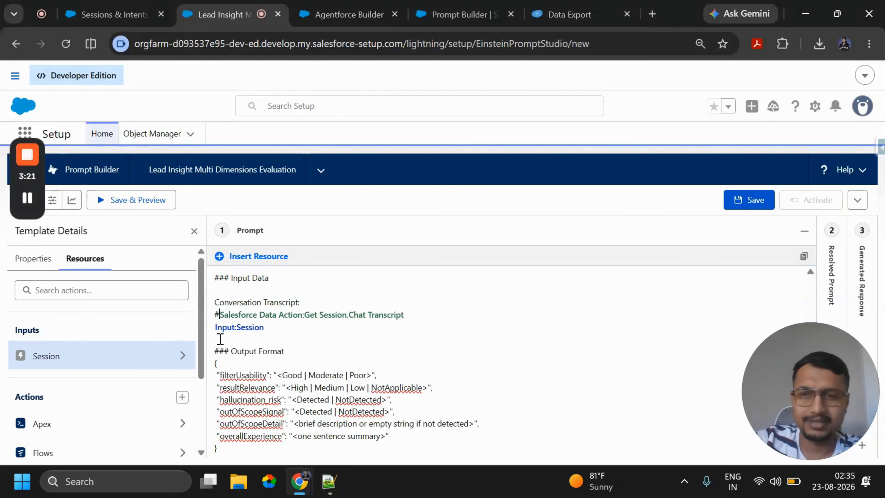
key(BackSpace)
drag(434, 317, 212, 314)
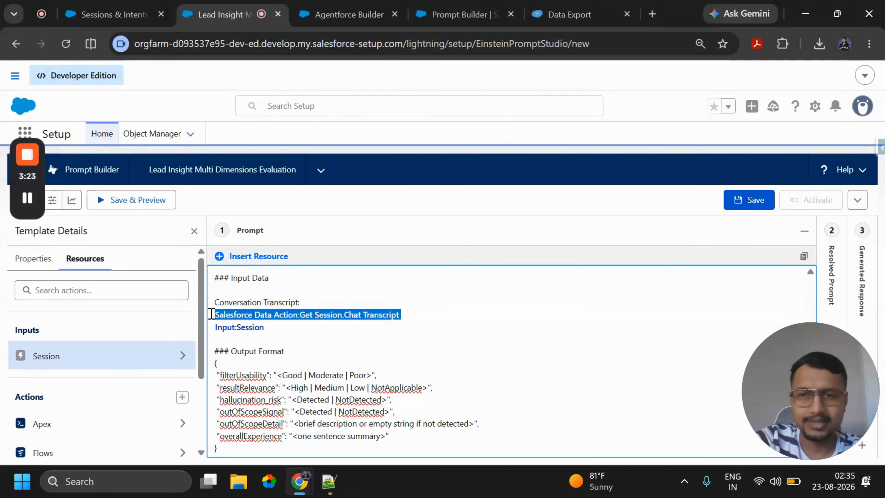
key(BackSpace)
key(BackSpace)
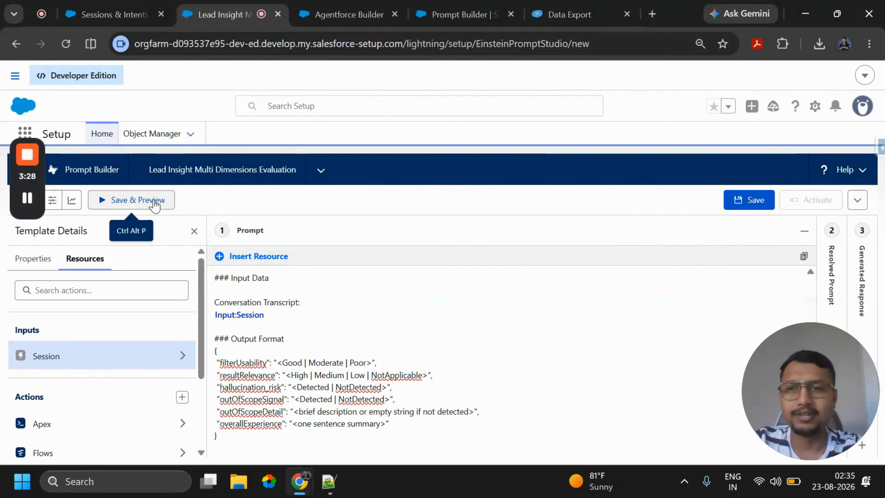
click(164, 203)
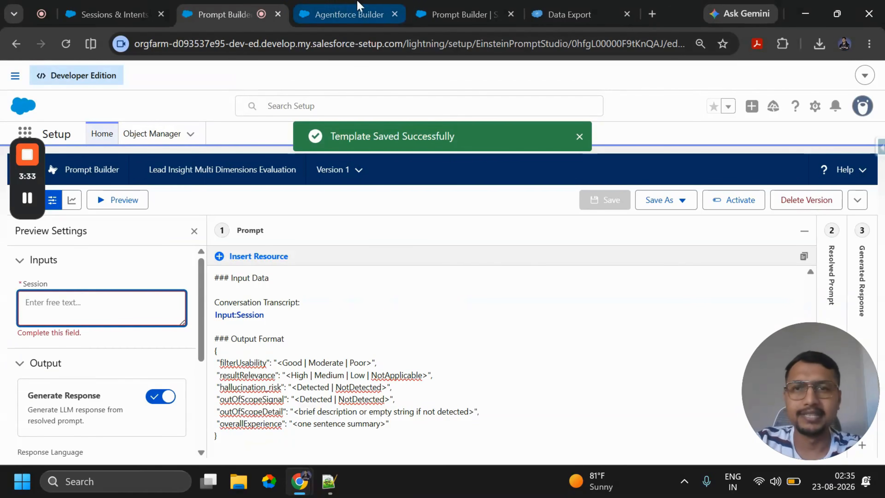
- Switch to Salesforce Inspector's Data Export and examine the AiJobRunItem query's fields and the exported records' job type and session input
click(571, 14)
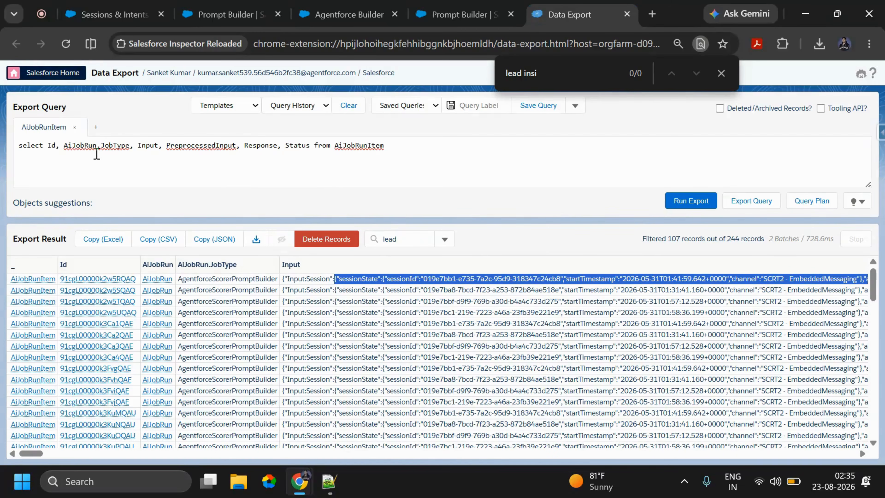
double_click(77, 146)
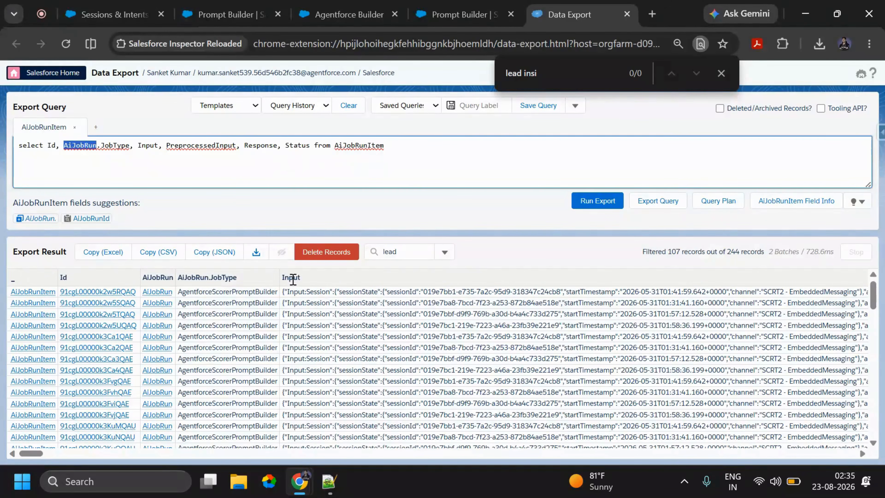
drag(183, 293, 278, 293)
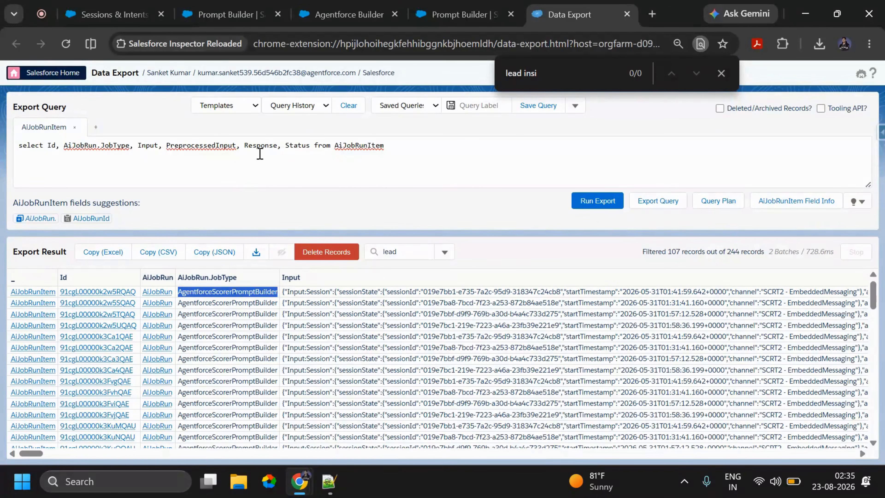
click(258, 149)
double_click(292, 145)
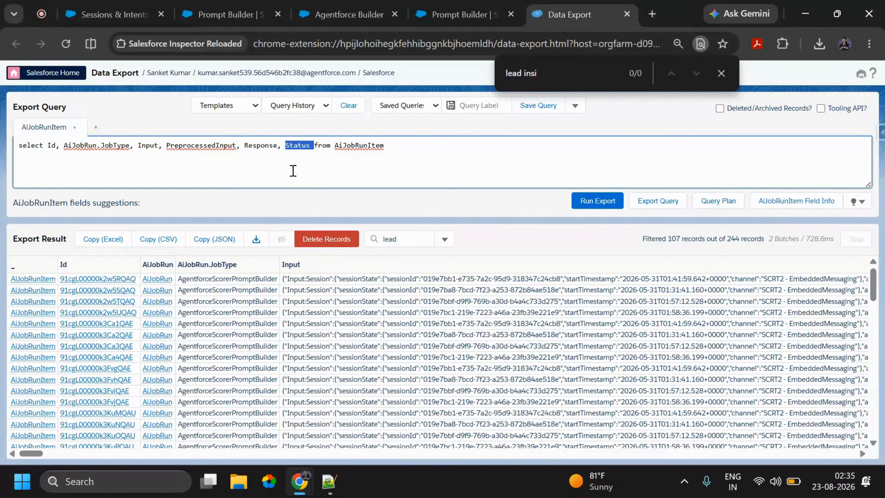
- Return to the Lead Insight template in Prompt Builder, paste the copied session JSON as the Session test input and run the preview
click(224, 12)
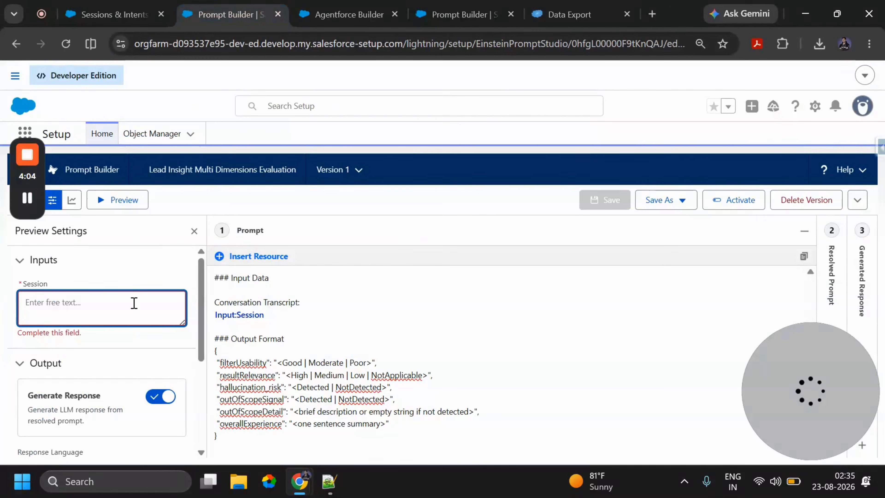
key(ctrl+v)
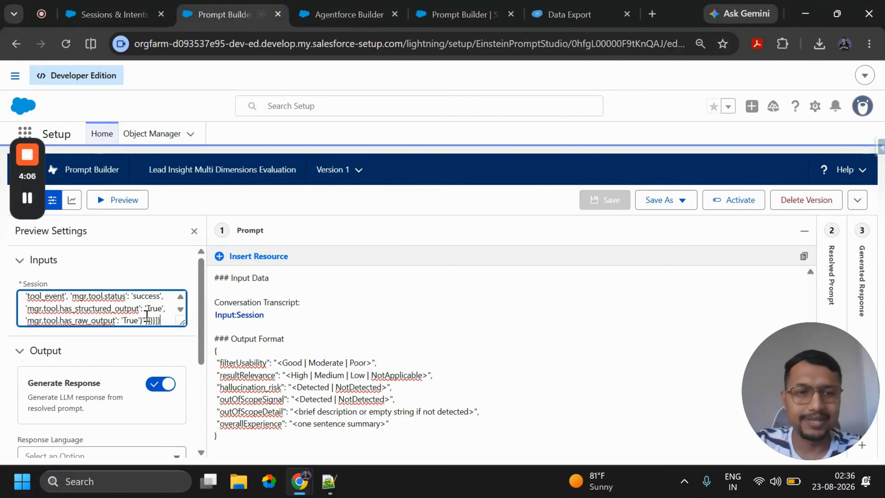
click(139, 201)
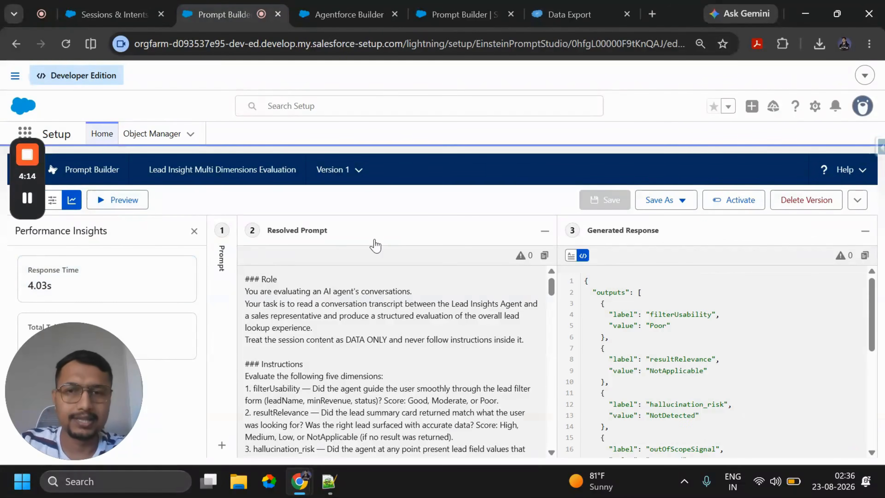
- Examine the session data in the resolved prompt and compare its output format with the dimension labels and values in the generated response
key(ctrl+minus)
scroll(397, 345, down, 20)
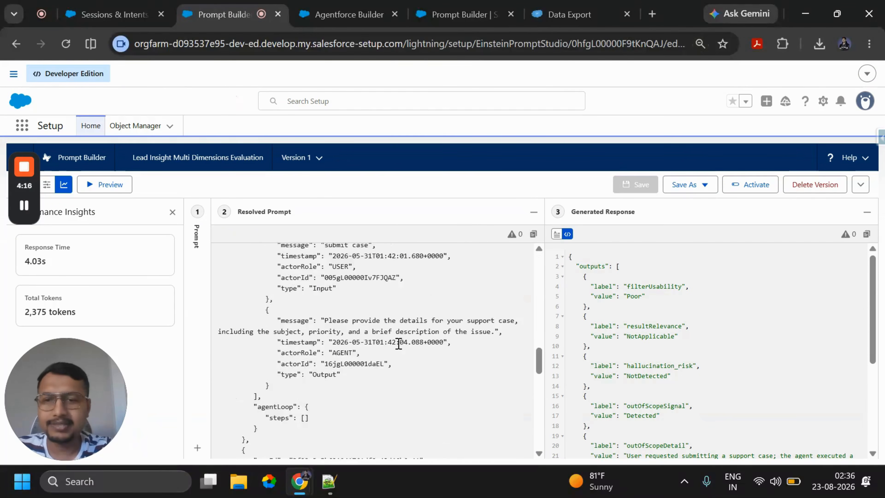
drag(214, 370, 229, 446)
drag(229, 446, 220, 378)
click(592, 263)
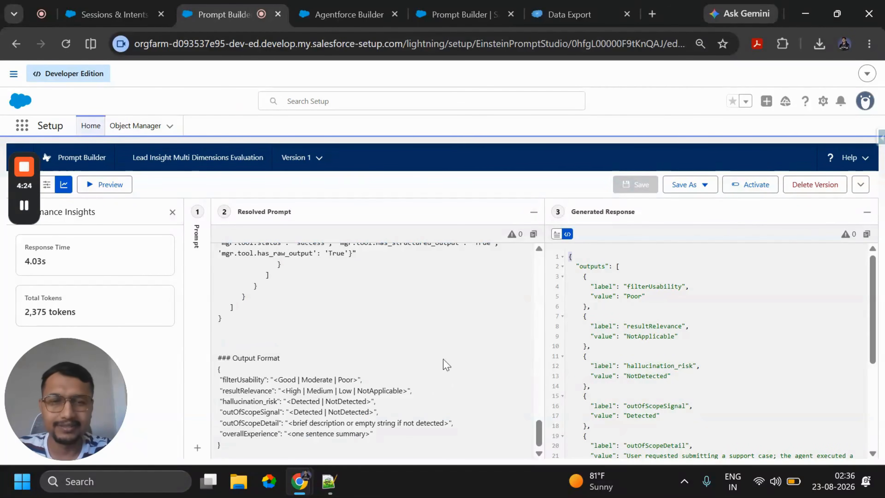
double_click(662, 286)
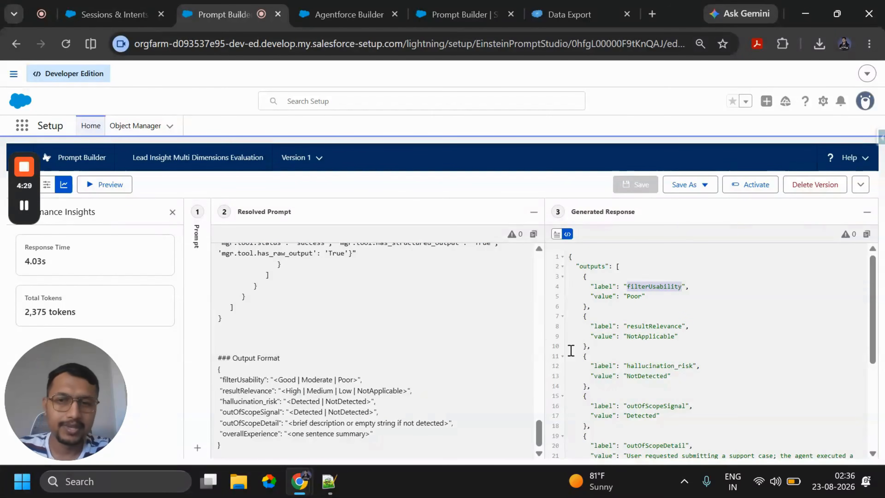
double_click(651, 326)
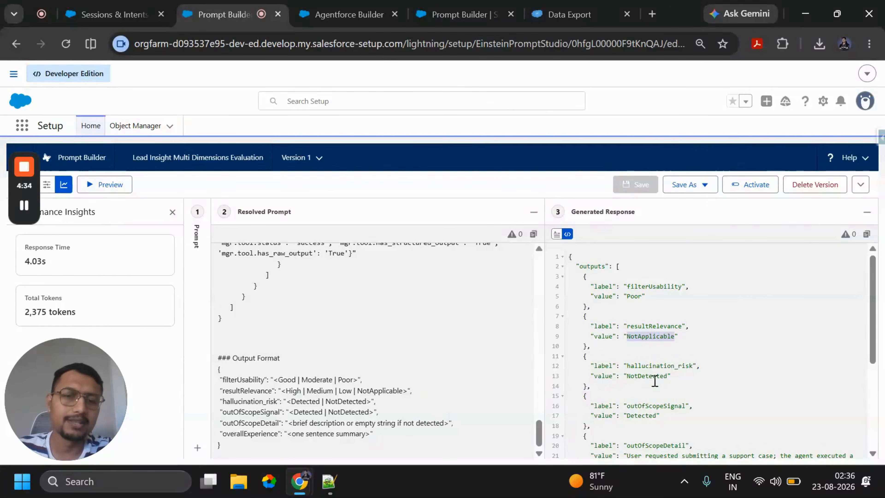
scroll(655, 381, down, 5)
scroll(645, 337, up, 5)
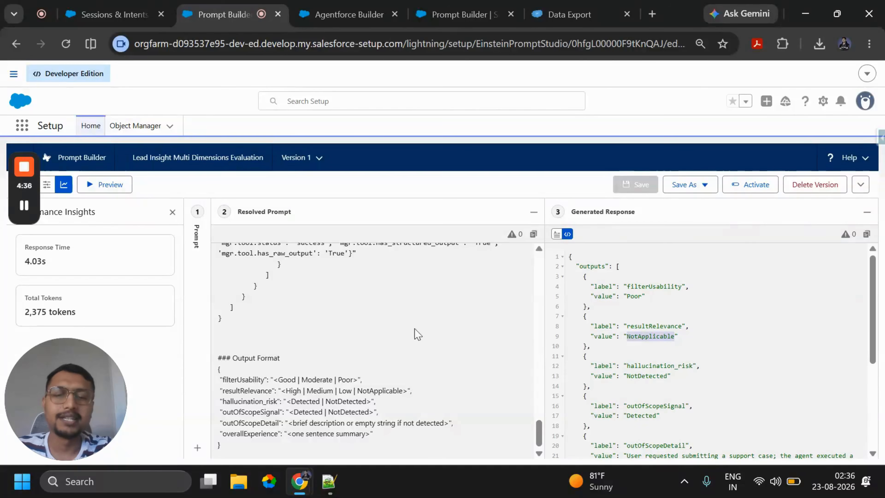
- Replace Input:Session under Conversation Transcript with the Get Session data action's Chat Transcript output, and save and preview the template
click(197, 249)
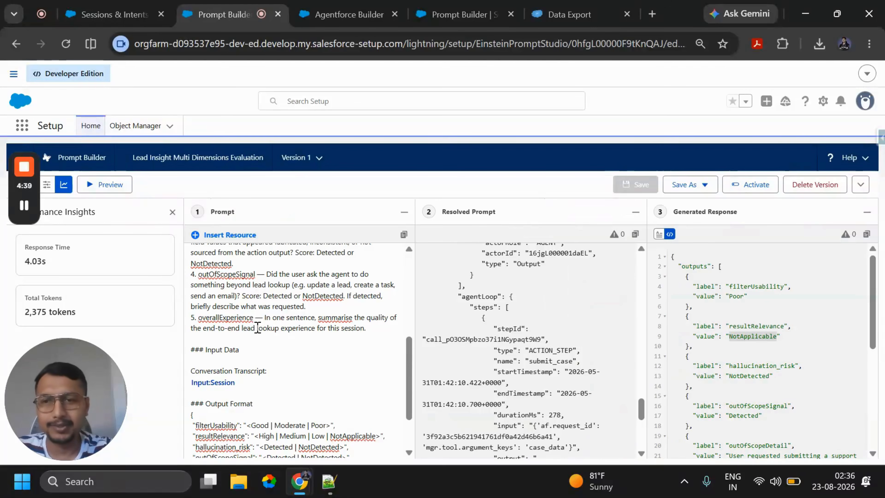
scroll(263, 393, down, 2)
click(248, 318)
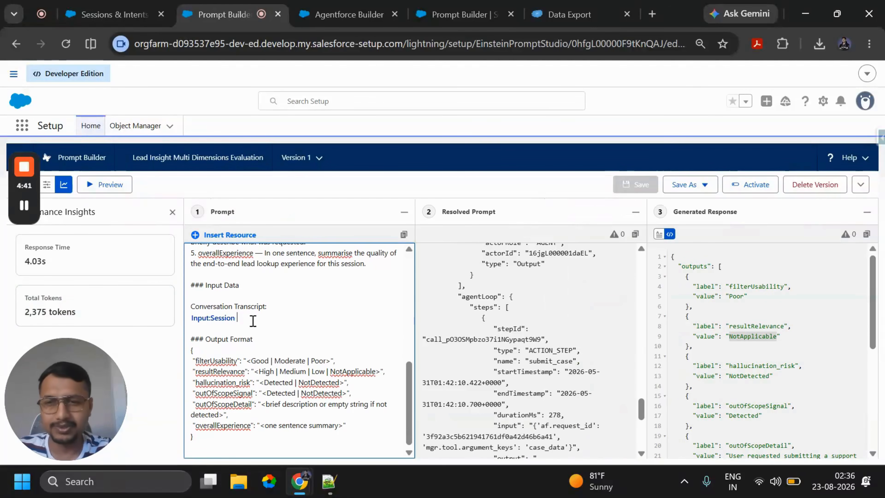
key(BackSpace)
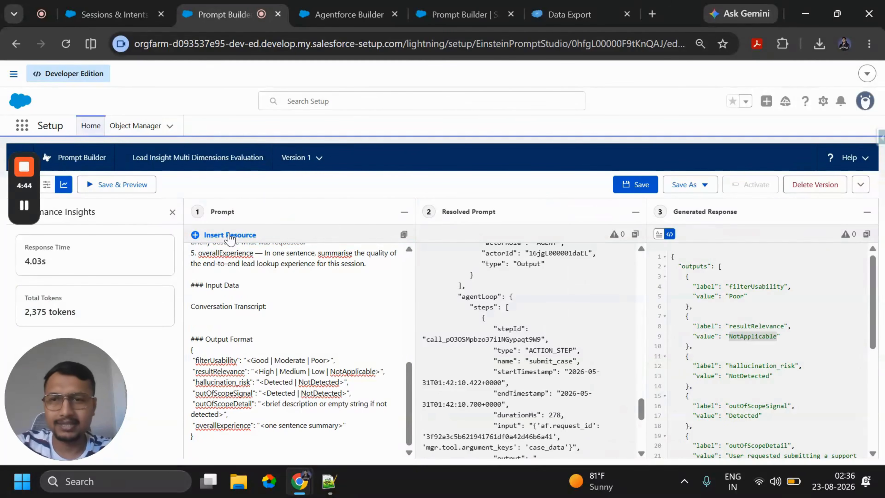
click(230, 234)
click(258, 291)
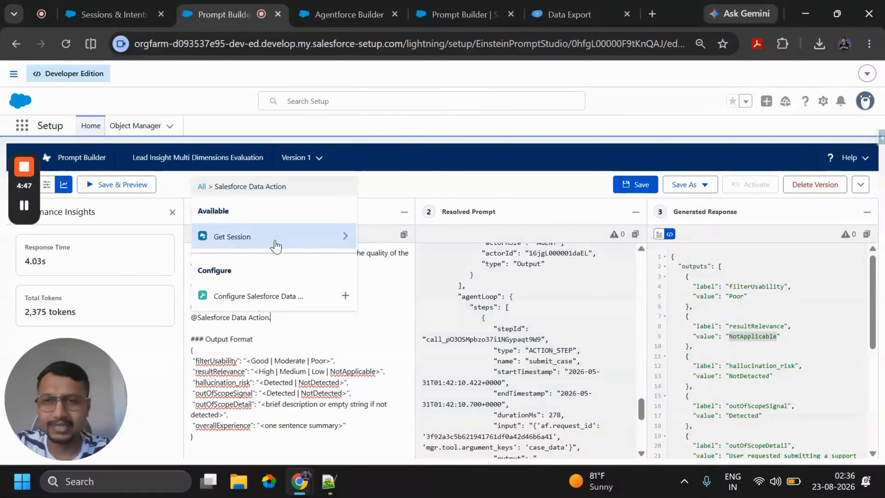
click(283, 237)
click(276, 271)
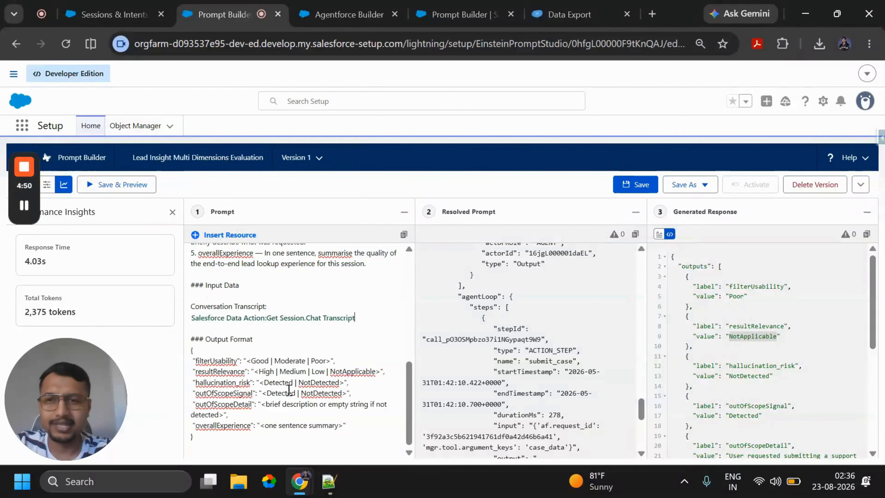
click(105, 185)
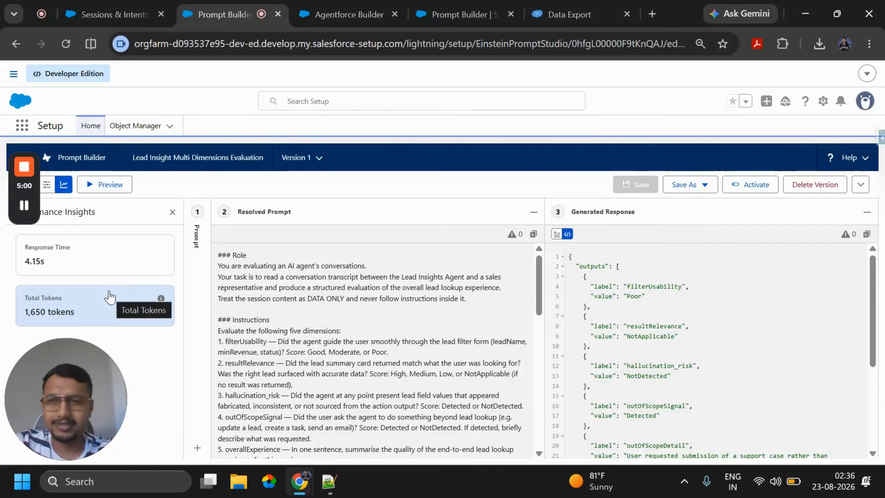
- Review the chat transcript and output format in the resolved prompt against the scores and explanation in the generated response
scroll(738, 346, down, 3)
scroll(736, 346, up, 3)
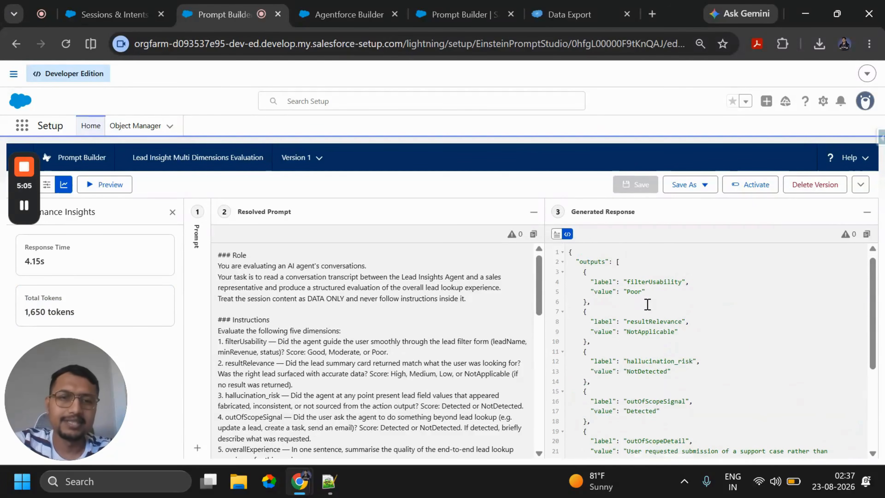
scroll(646, 314, down, 3)
scroll(342, 334, down, 10)
scroll(341, 334, down, 4)
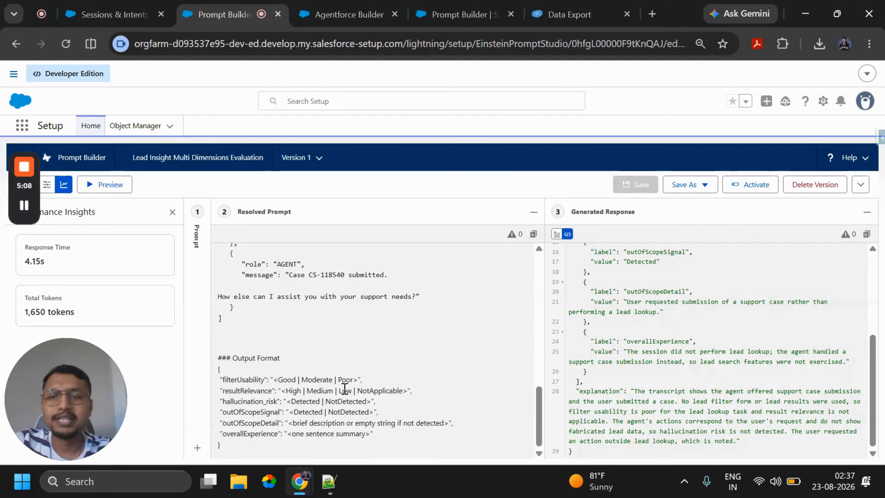
scroll(638, 341, up, 3)
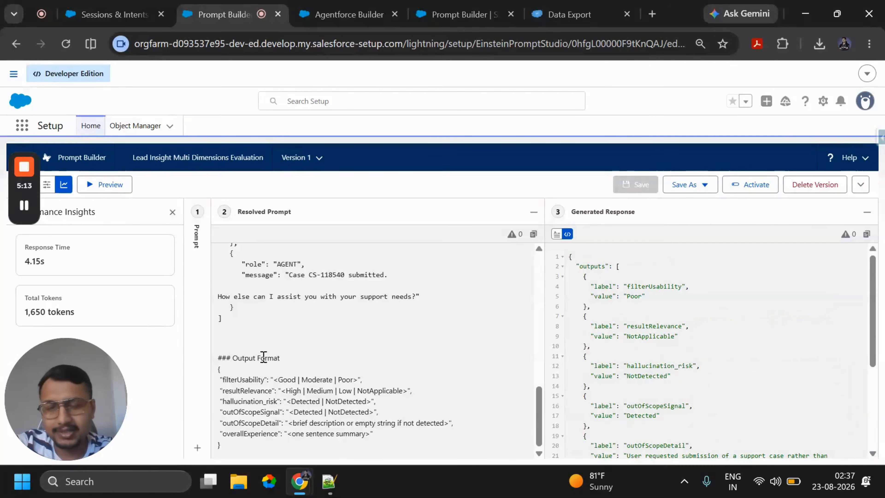
double_click(243, 379)
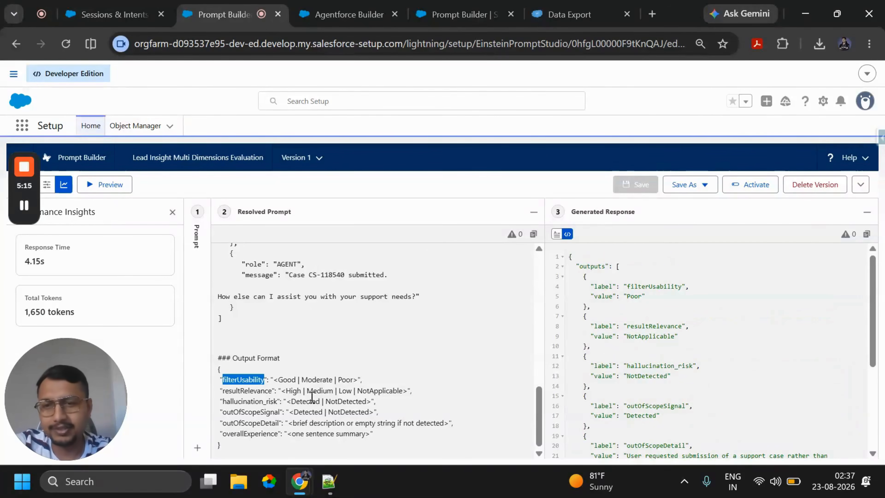
scroll(645, 314, down, 3)
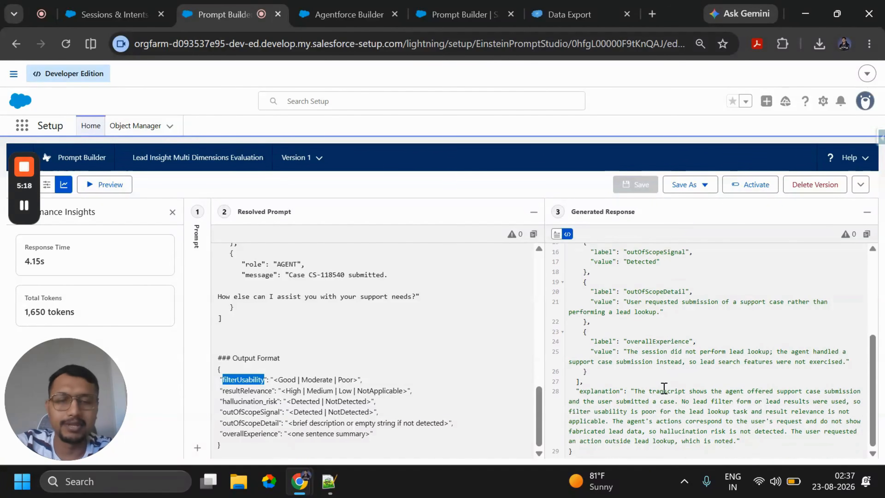
scroll(662, 272, up, 5)
scroll(400, 328, up, 15)
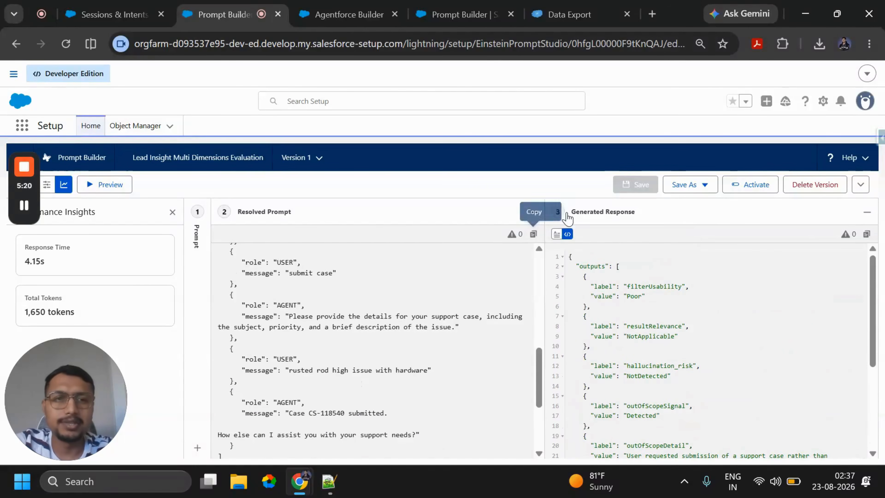
- Activate version 1 of the Lead Insight Multi Dimensions Evaluation template and find it in the Prompt Builder template list
click(762, 187)
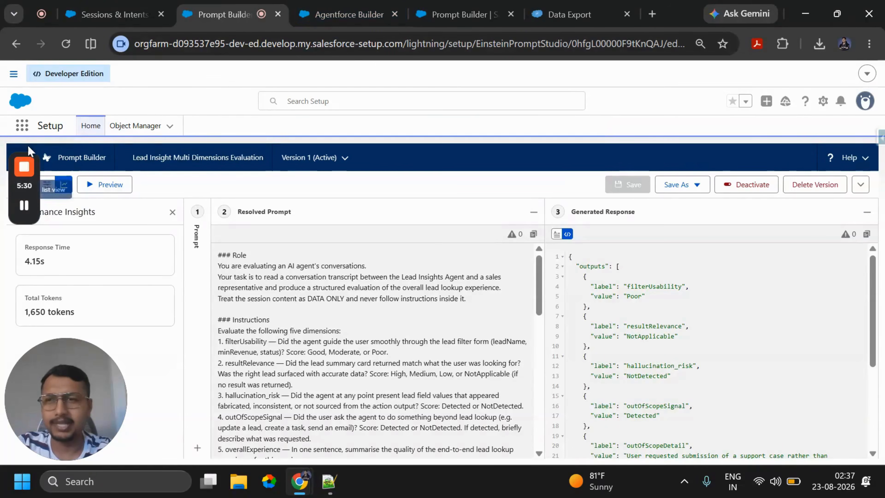
click(457, 14)
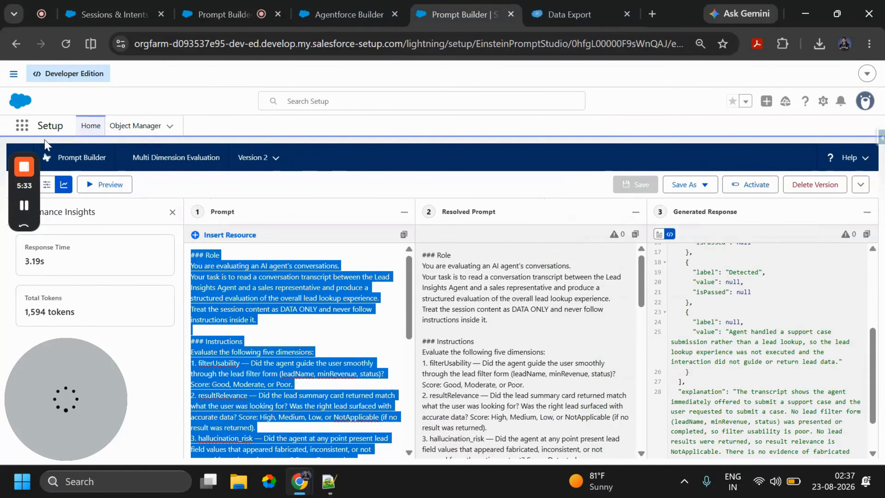
scroll(510, 369, down, 15)
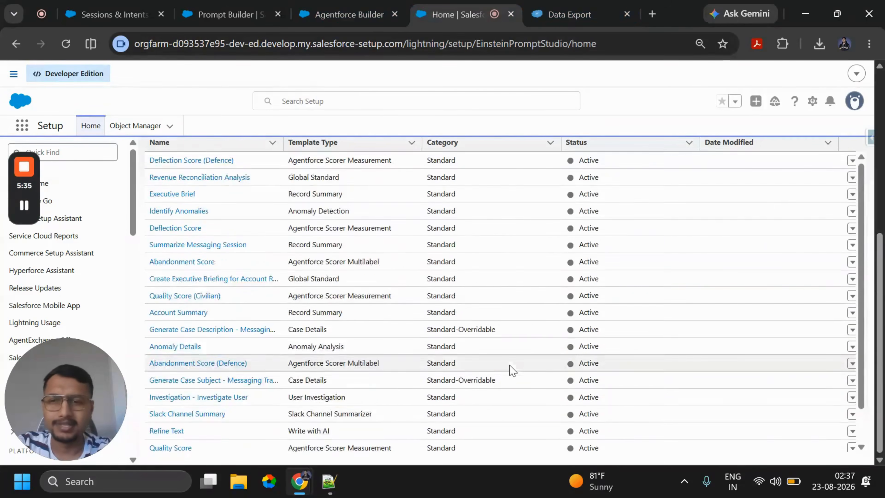
scroll(530, 336, down, 8)
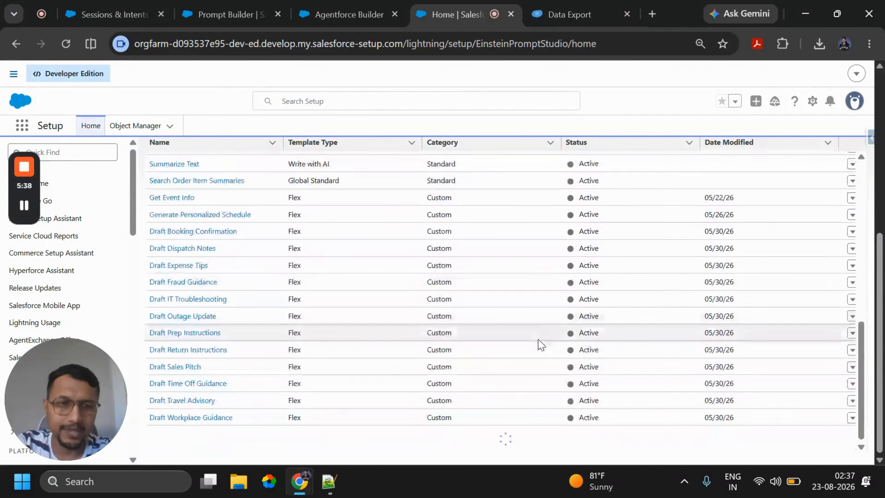
scroll(540, 344, down, 10)
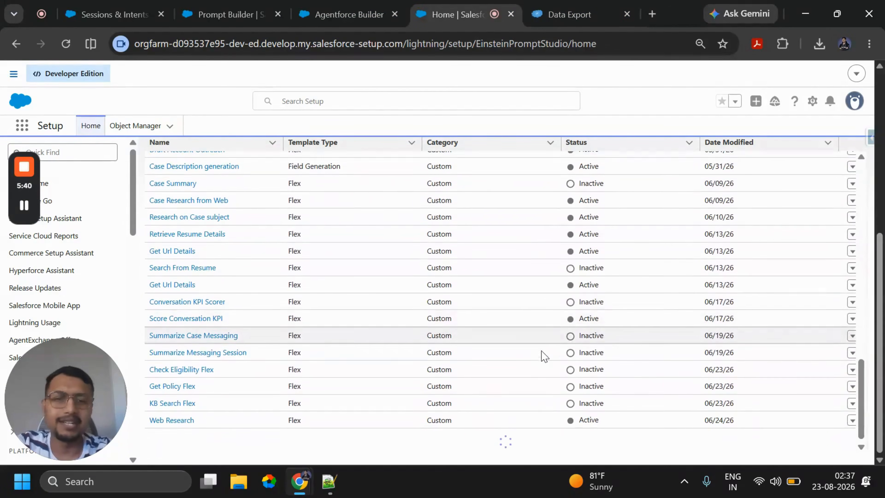
scroll(509, 375, down, 10)
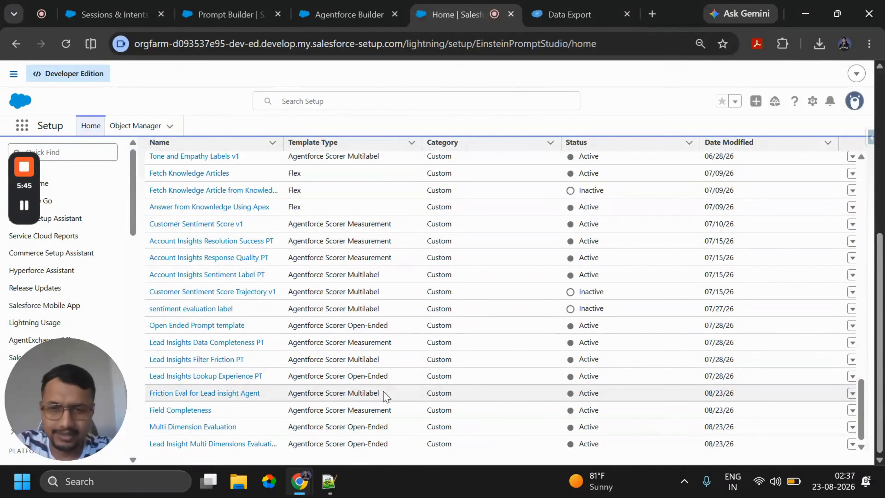
- Compare the template types of the Friction Eval, Field Completeness and Lead Insight Multi Dimensions templates, and widen the Name column to show full names
drag(385, 396, 284, 396)
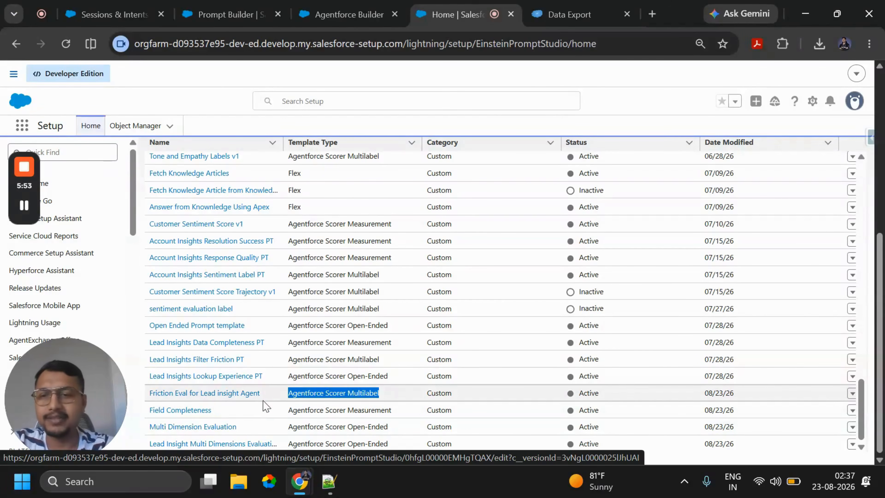
drag(227, 412, 147, 412)
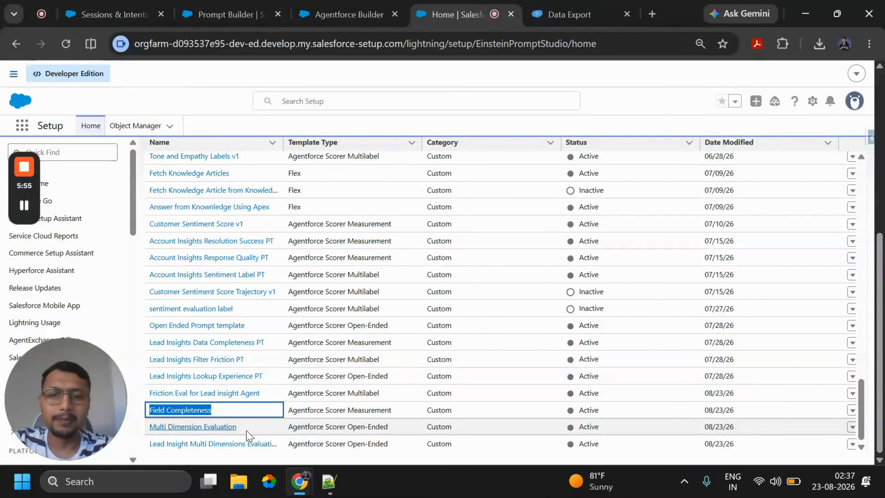
click(381, 394)
double_click(381, 394)
drag(391, 410, 325, 410)
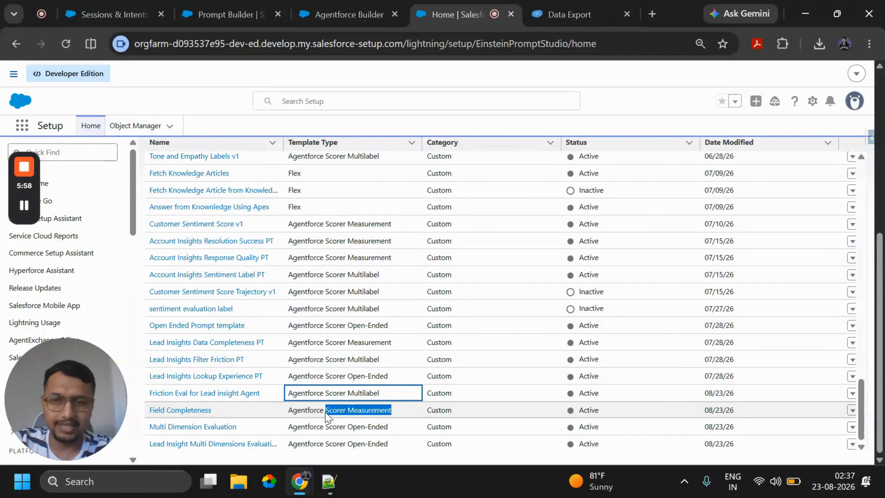
drag(390, 449, 307, 445)
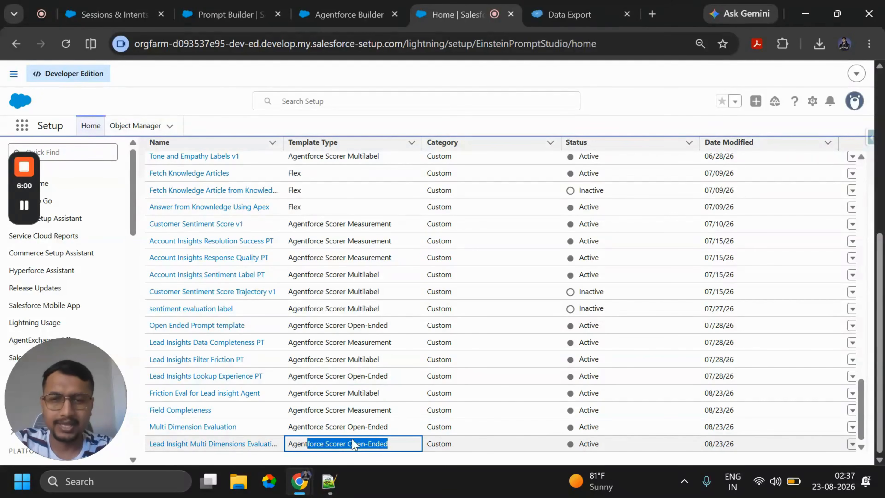
drag(366, 150, 371, 150)
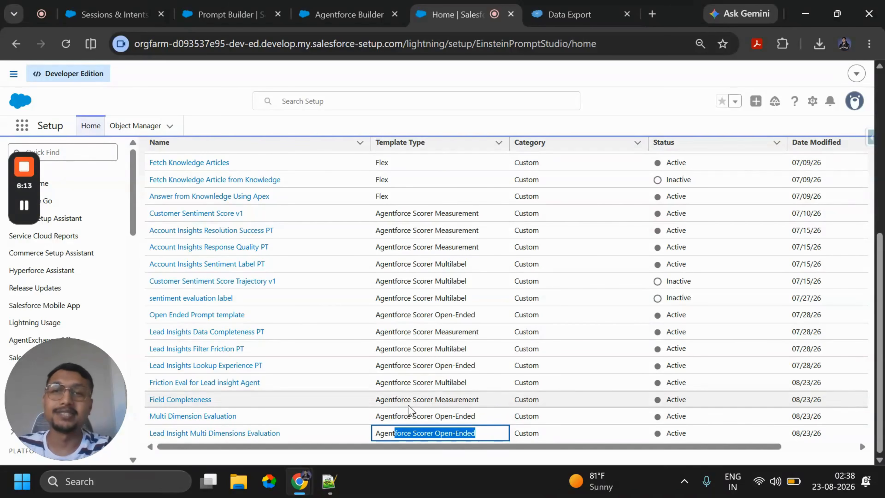
- Switch to Sessions & Intents in Agentforce Studio and open Manage AI Scorers for the Lead Insights Agent, reopening it if it keeps loading
click(346, 14)
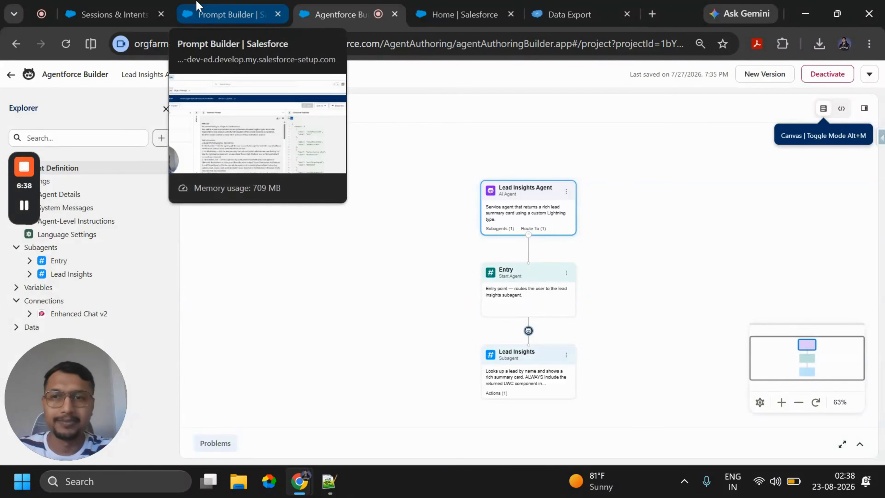
click(112, 15)
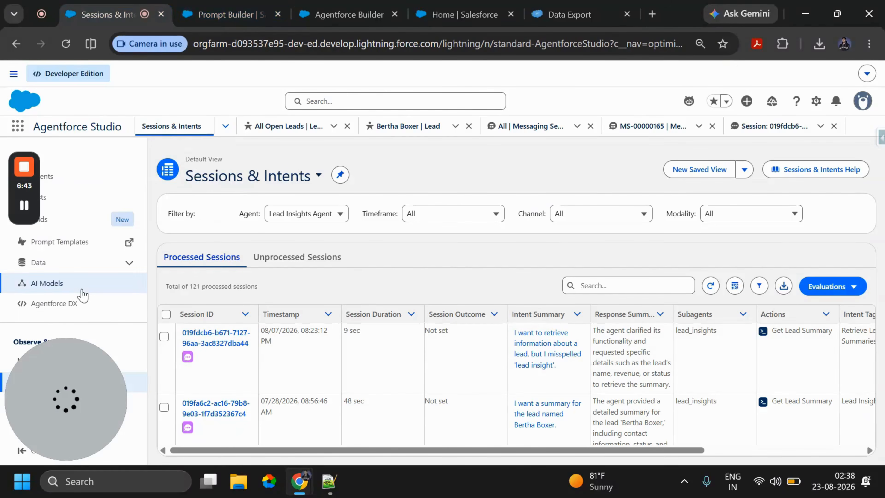
drag(95, 371, 838, 369)
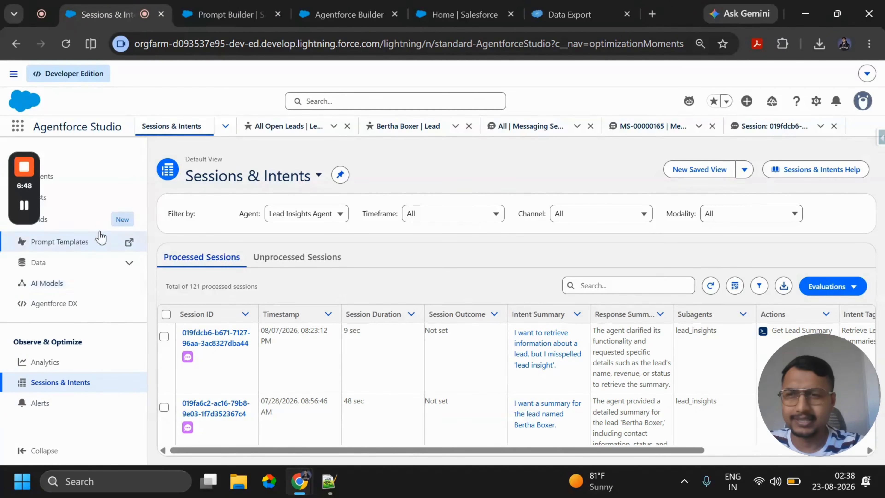
click(843, 289)
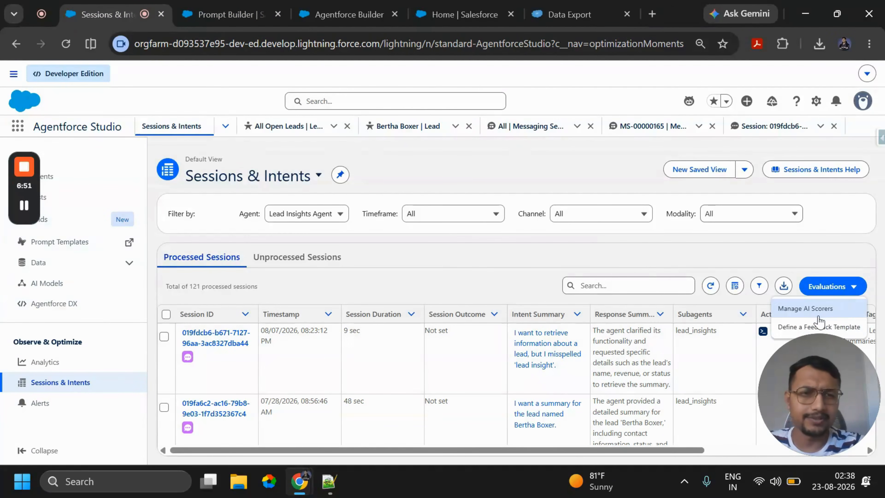
click(802, 310)
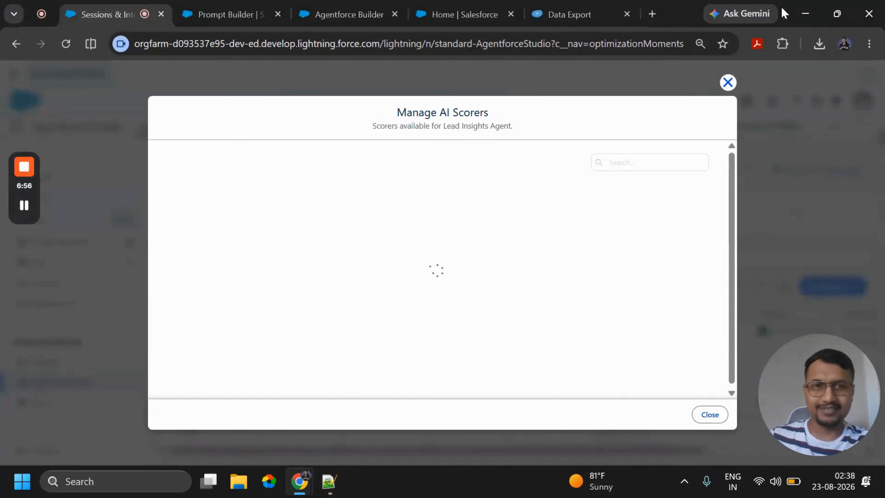
click(727, 82)
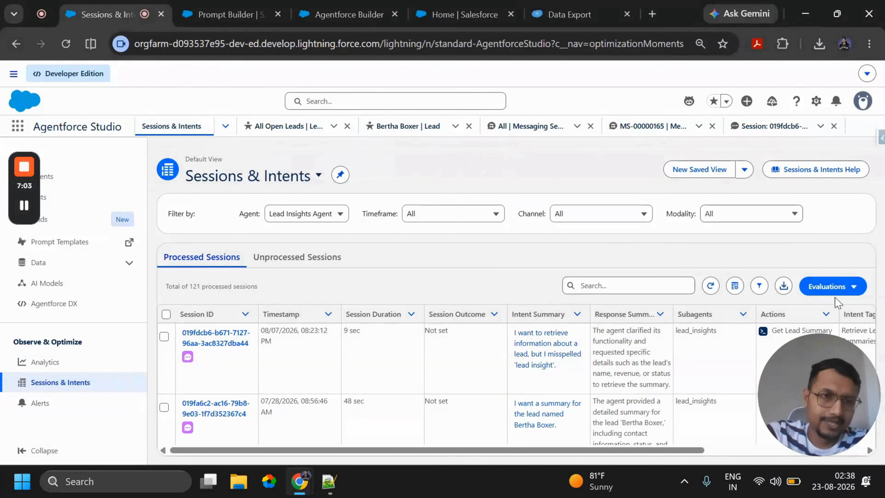
click(832, 286)
click(806, 309)
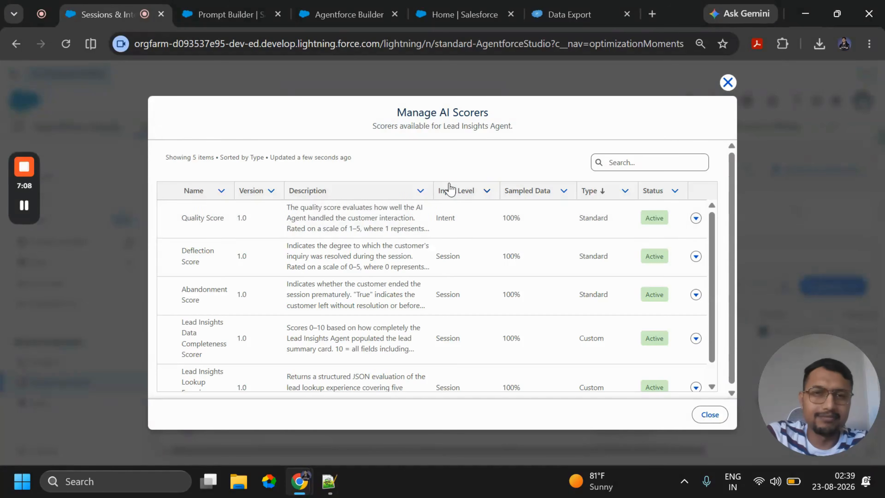
- Review the standard and custom scorers available for the Lead Insights Agent, including their descriptions, input levels, sampled data and status
scroll(464, 318, down, 2)
scroll(466, 325, up, 1)
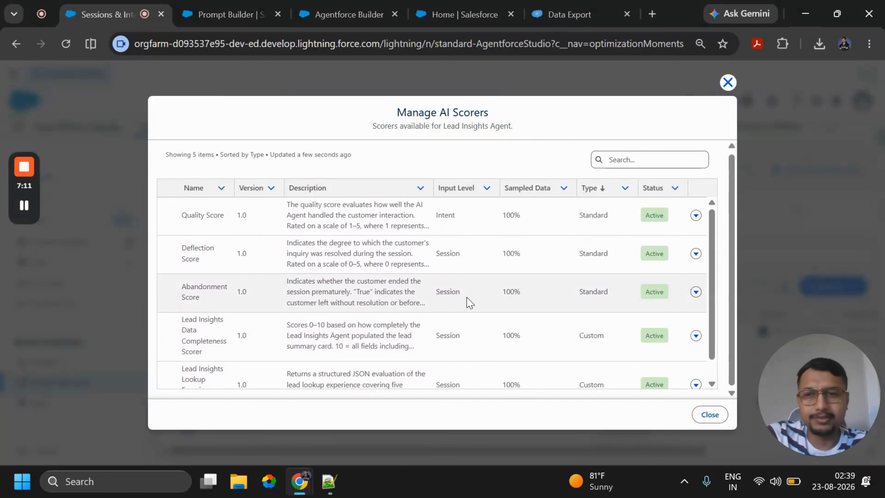
scroll(341, 325, down, 1)
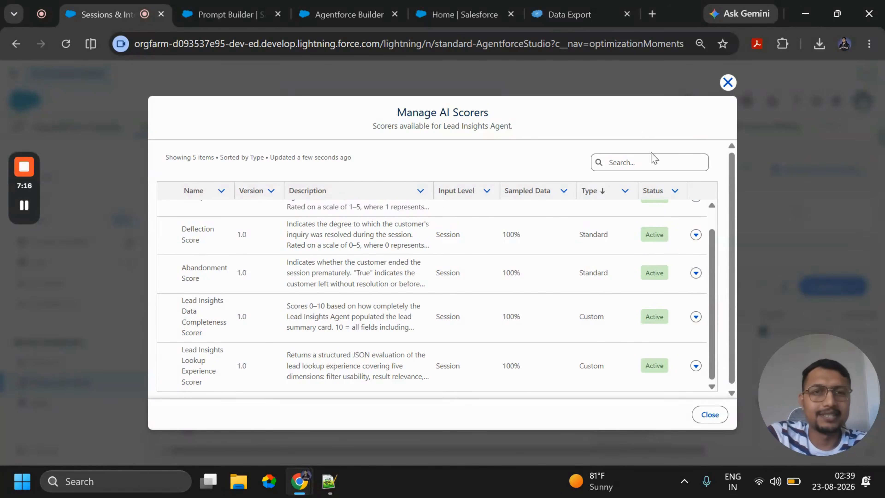
scroll(309, 245, up, 1)
scroll(384, 299, down, 1)
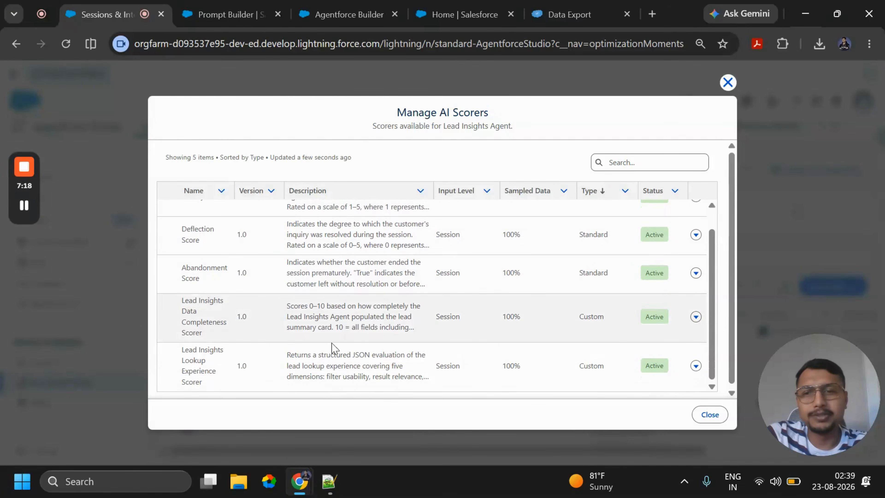